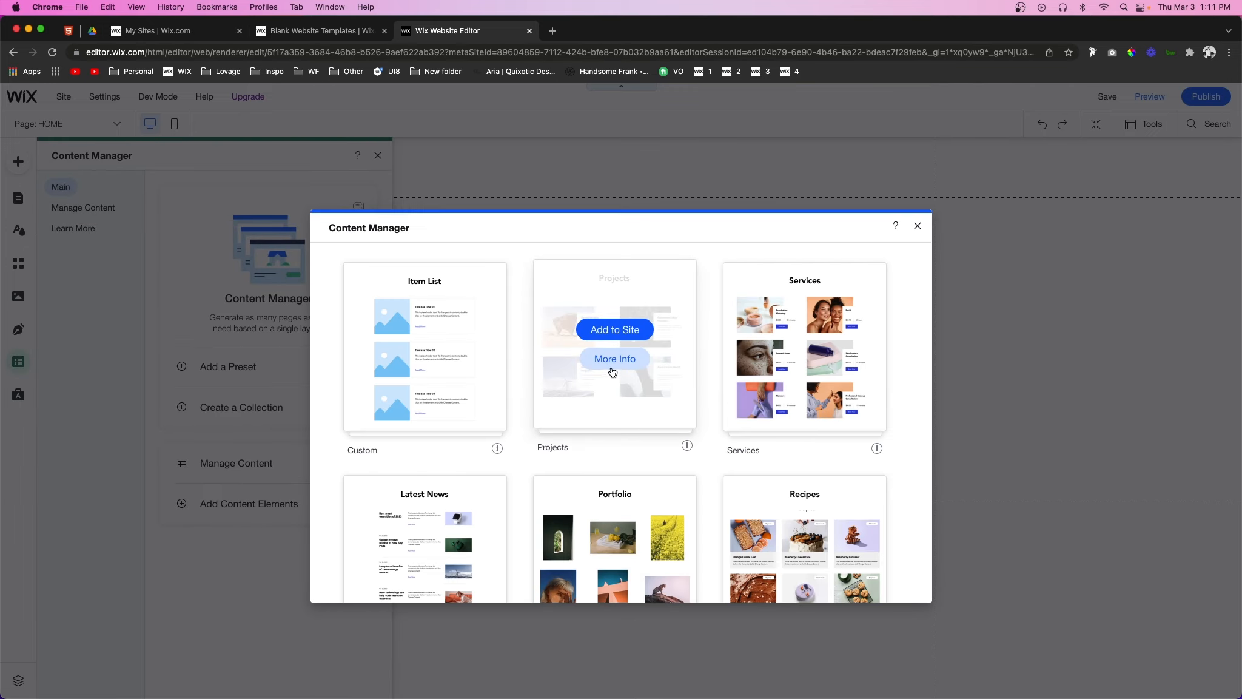
# Step: Add the Projects content preset to the site
pyautogui.click(607, 331)
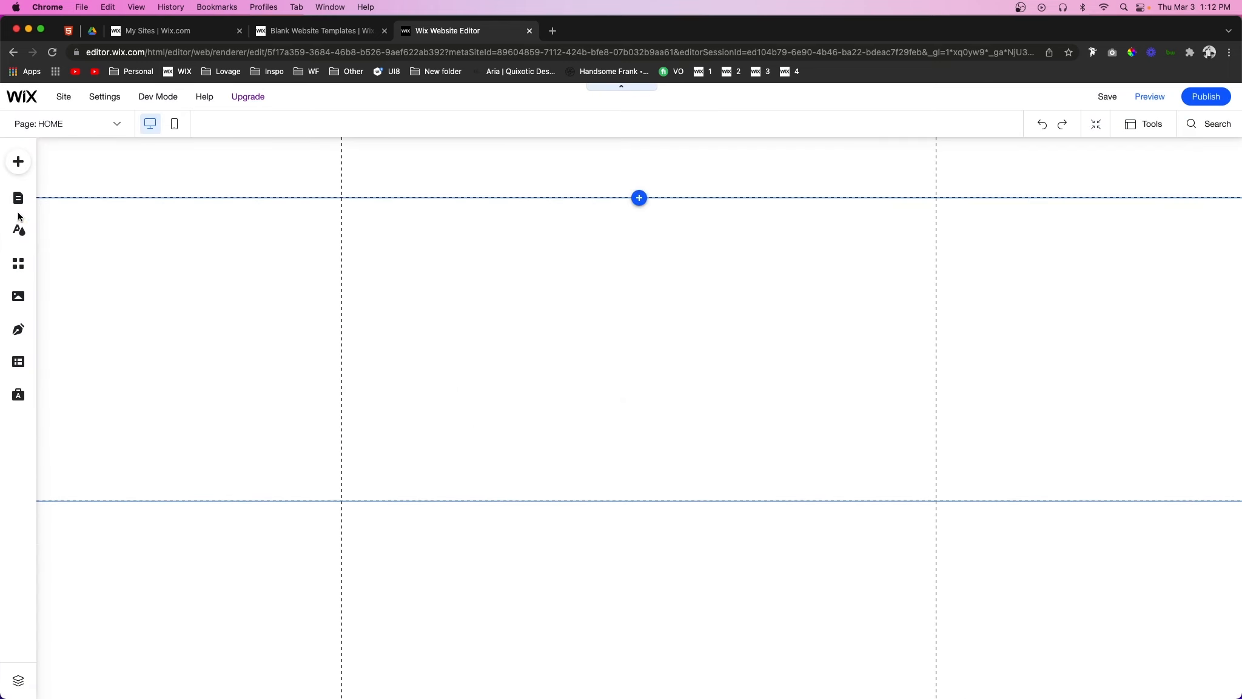
# Step: Add the Grid gallery from the Pro Galleries to the Home page, in the middle of the page section
pyautogui.click(17, 161)
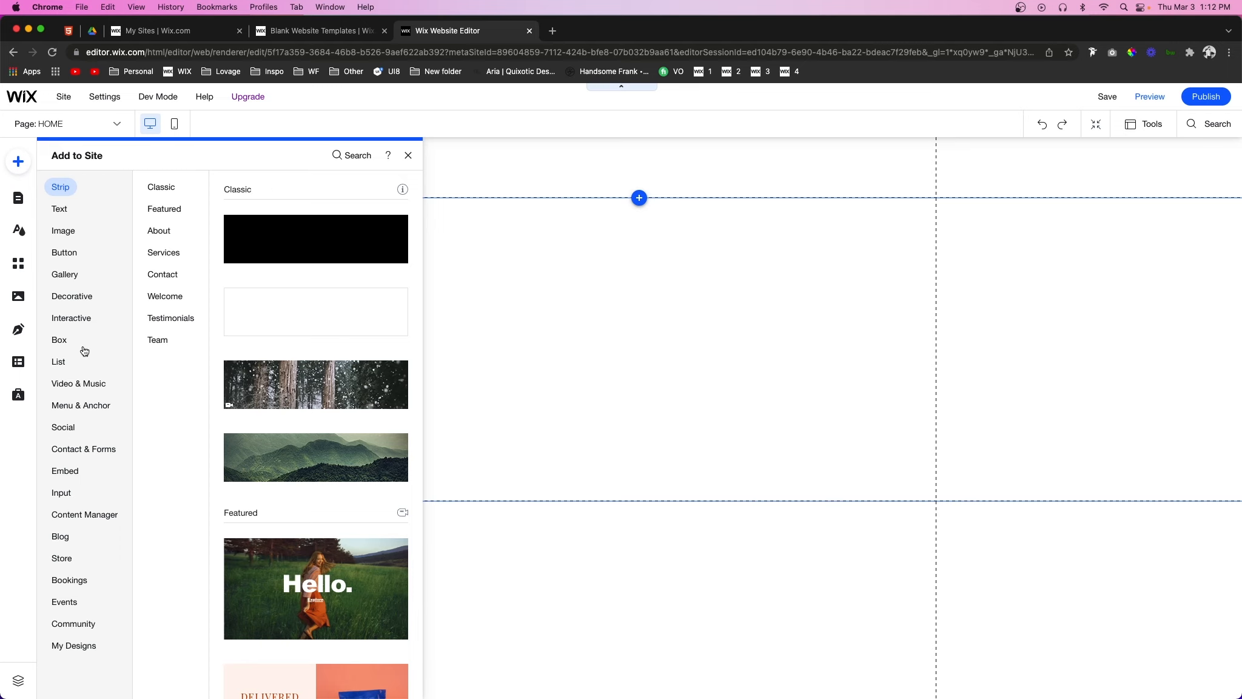
pyautogui.click(63, 274)
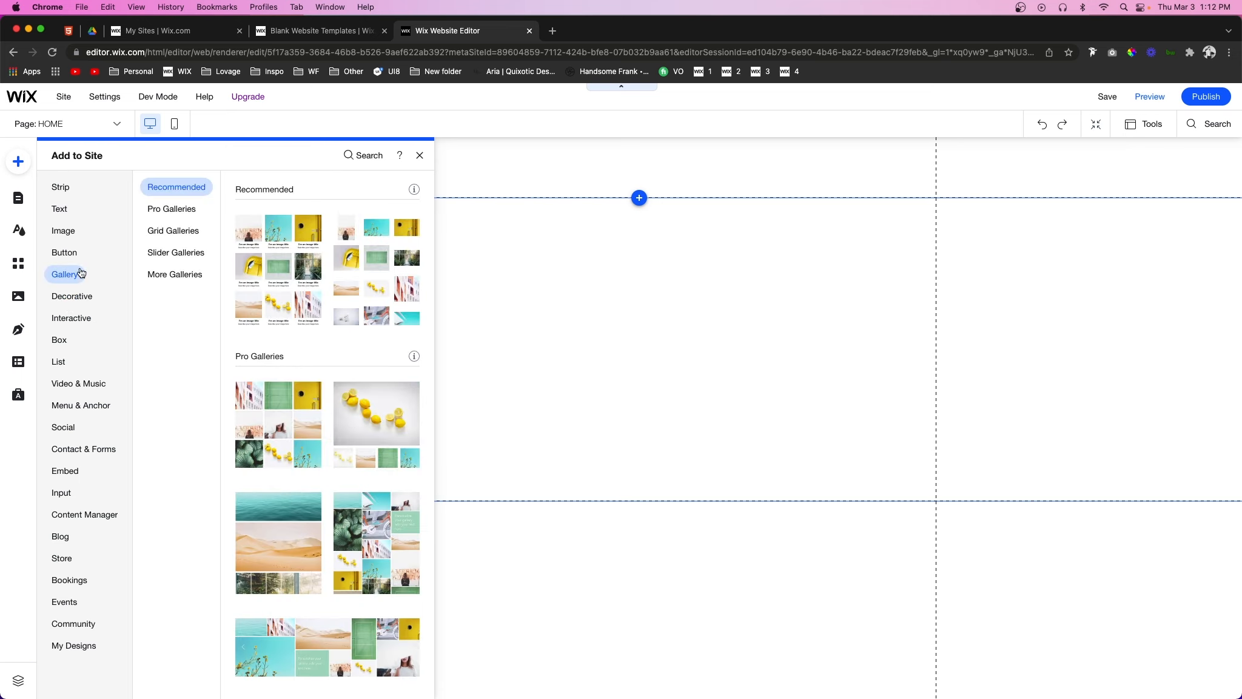
pyautogui.click(185, 210)
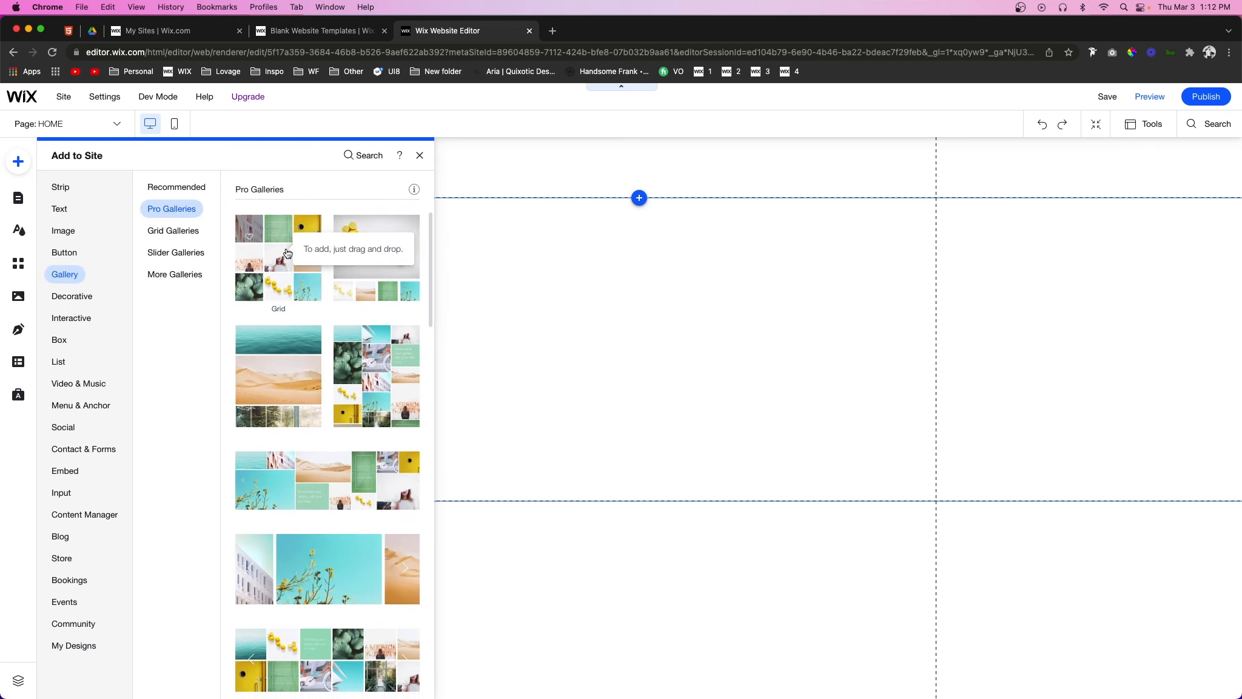
pyautogui.moveTo(306, 256); pyautogui.dragTo(661, 364)
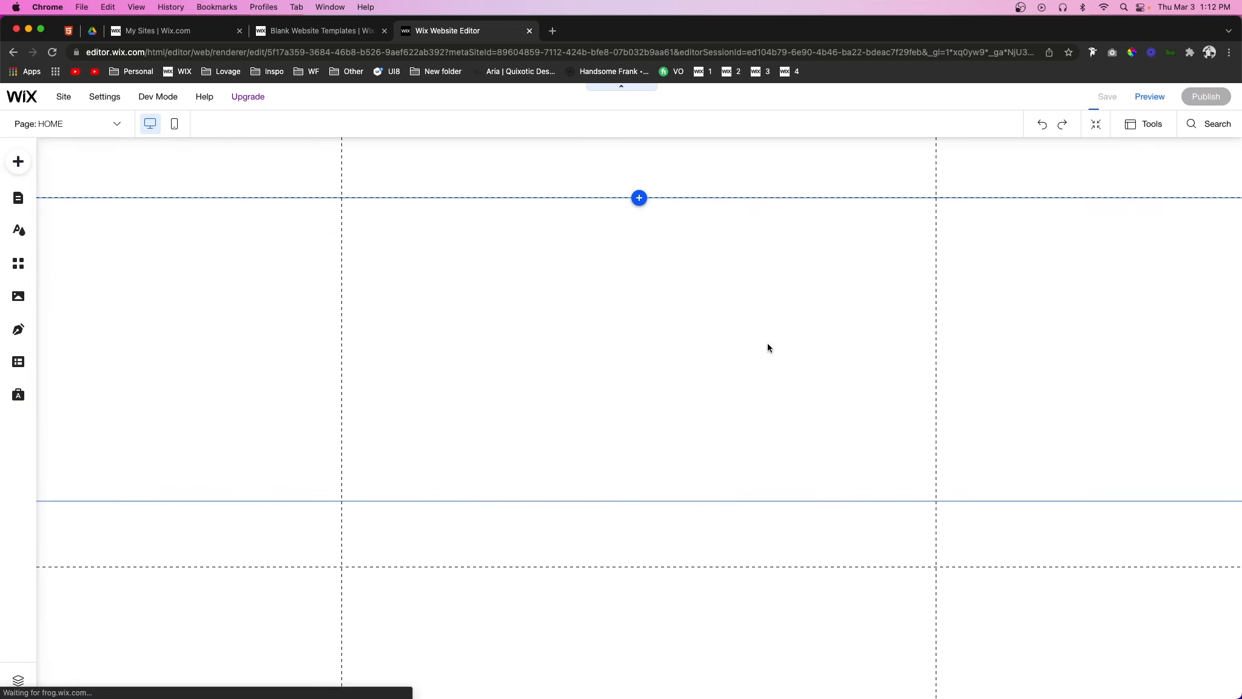
# Step: Stretch the Pro Gallery to full page width and look over the stretched image grid
pyautogui.click(591, 193)
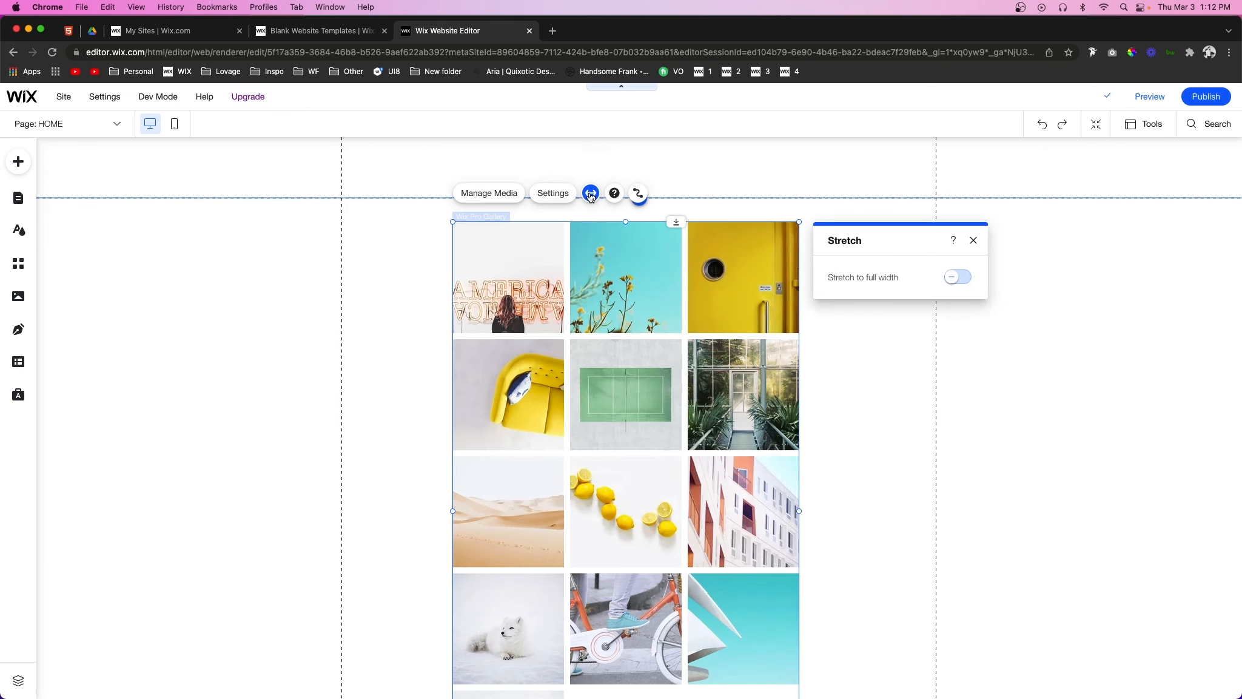
pyautogui.click(957, 277)
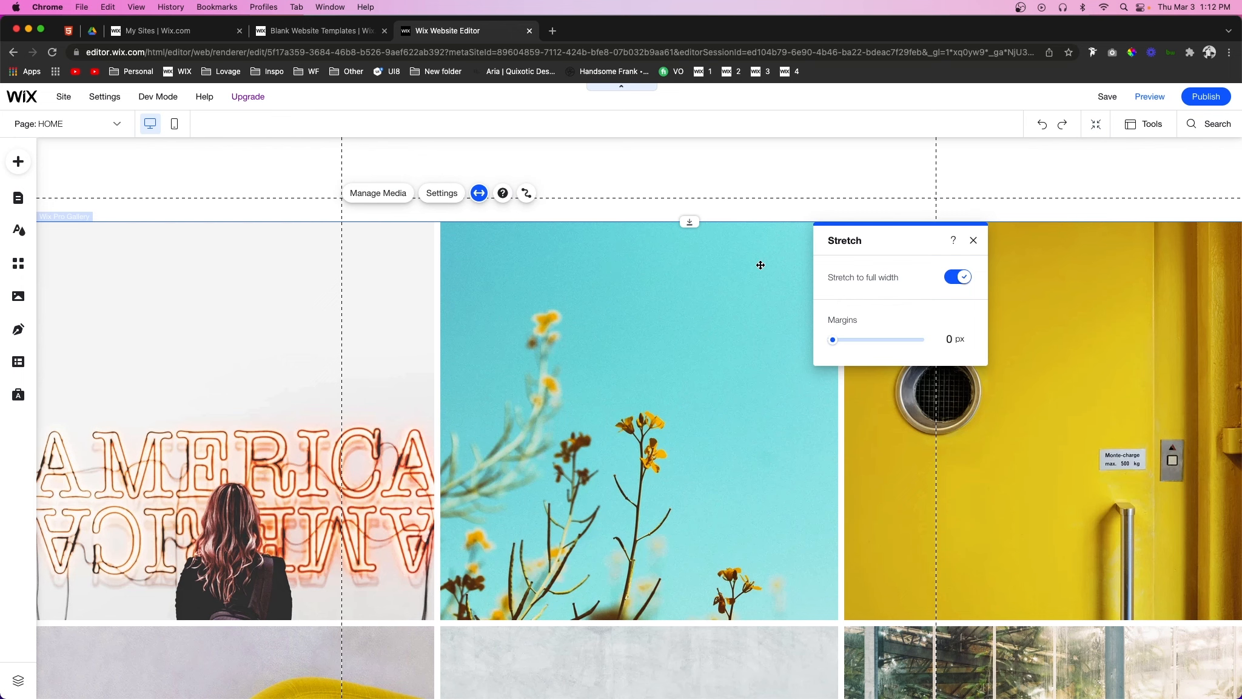
pyautogui.click(432, 212)
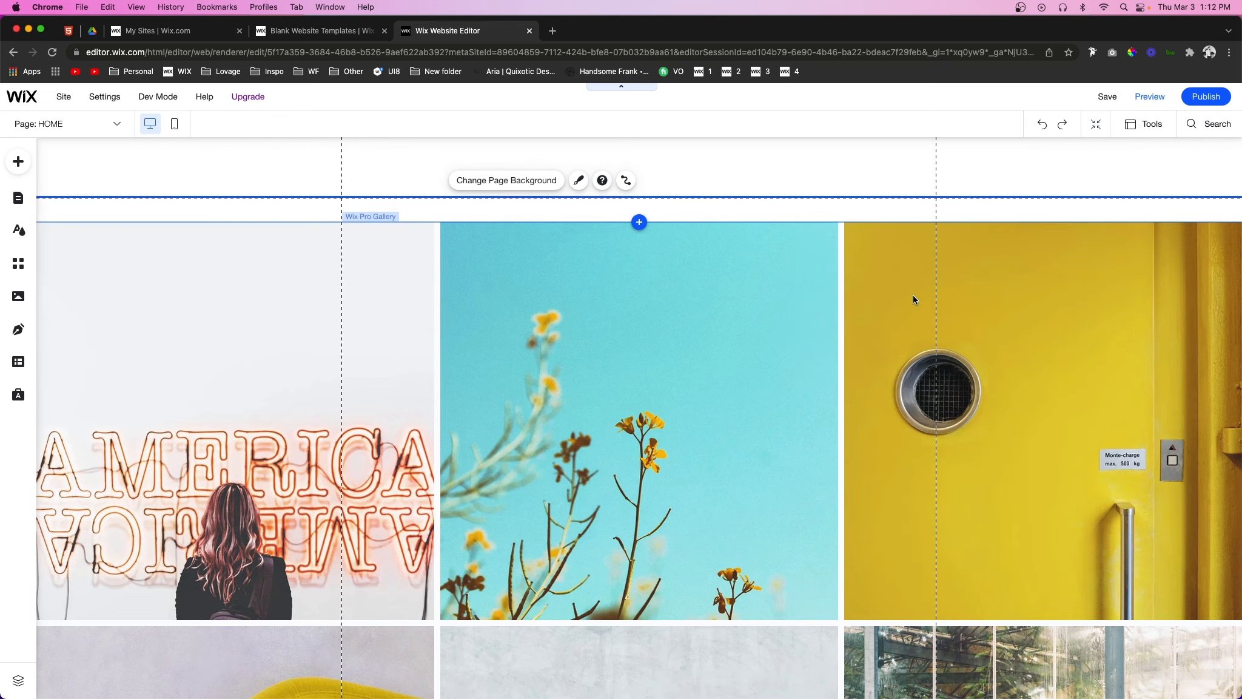
pyautogui.scroll(-15, 989, 319)
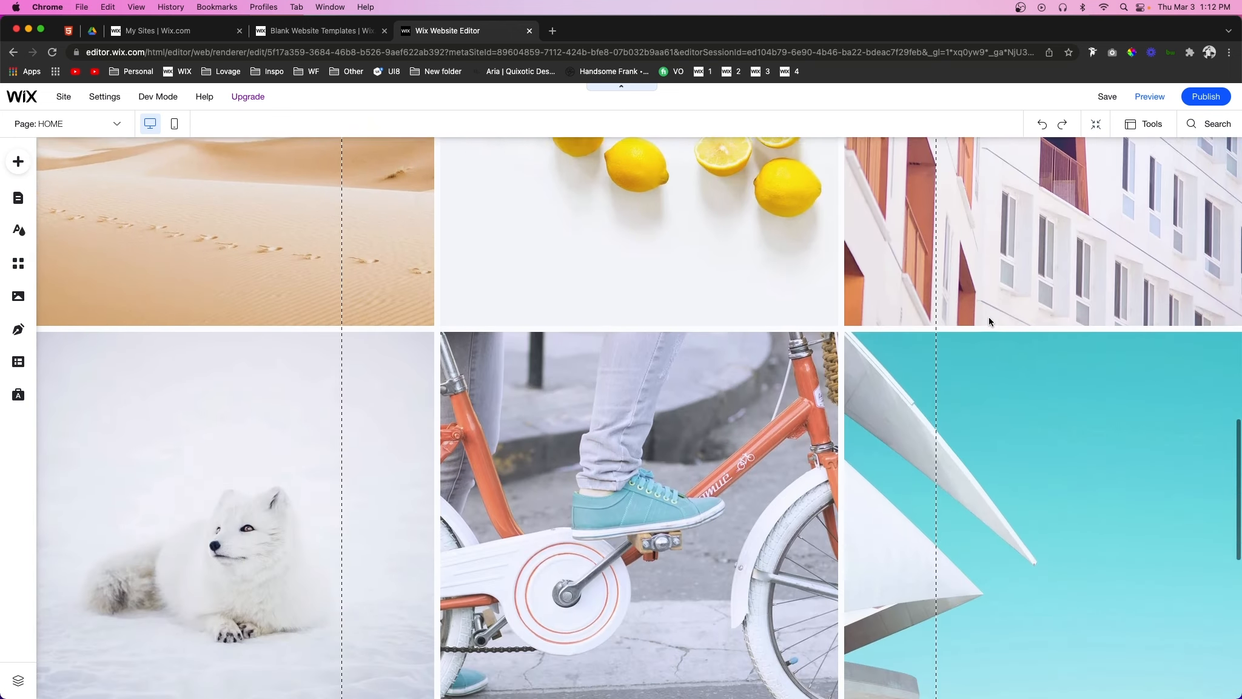
pyautogui.scroll(-10, 988, 317)
pyautogui.scroll(15, 989, 317)
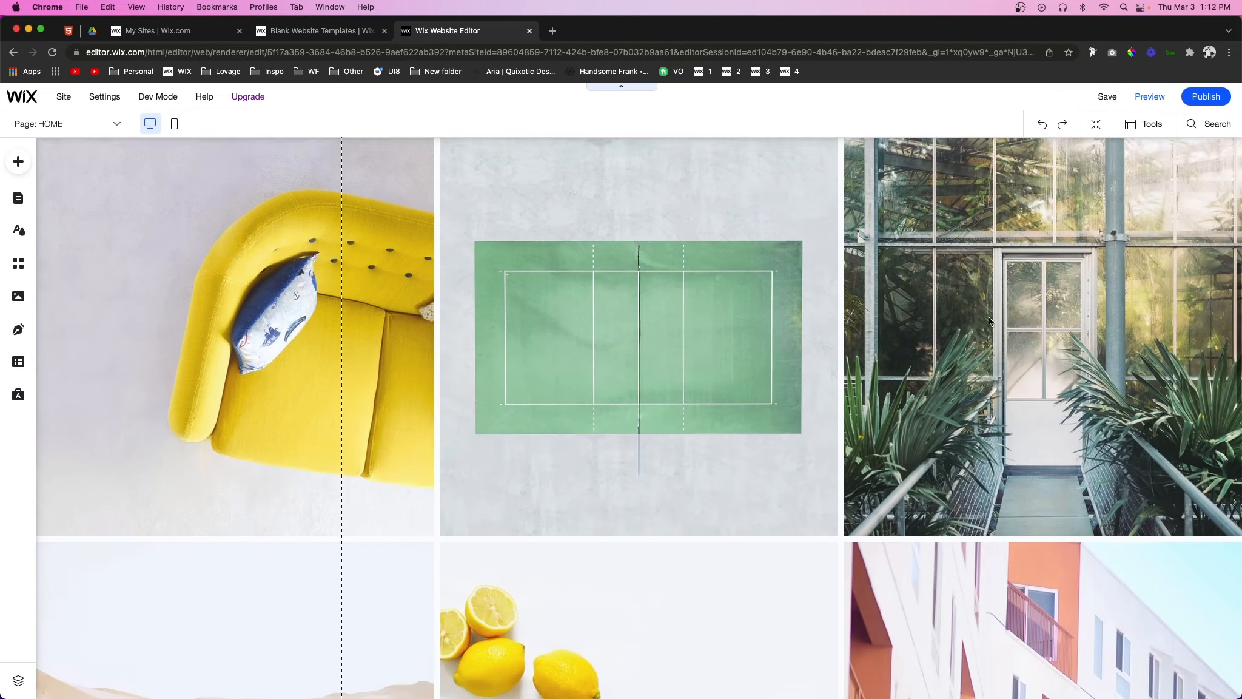
pyautogui.scroll(6, 988, 317)
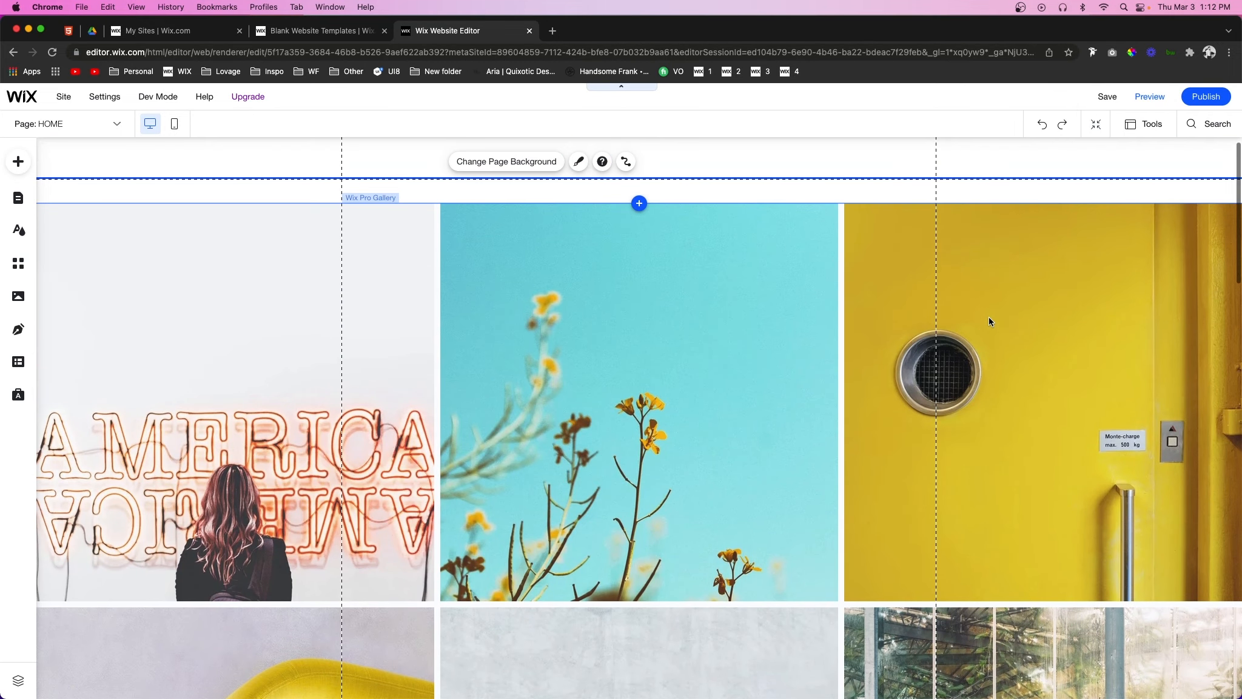
# Step: Add a Content Manager dataset to the page, placed over the gallery's first image
pyautogui.click(18, 161)
pyautogui.moveTo(94, 517)
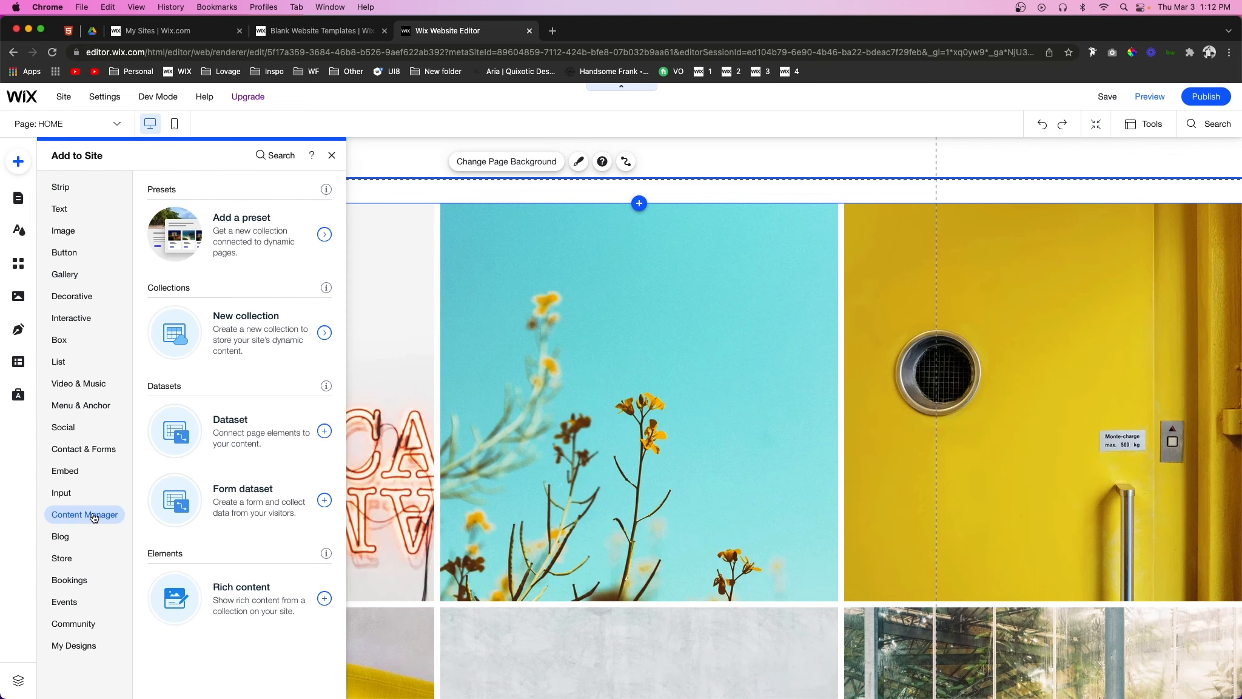
pyautogui.moveTo(236, 433); pyautogui.dragTo(283, 242)
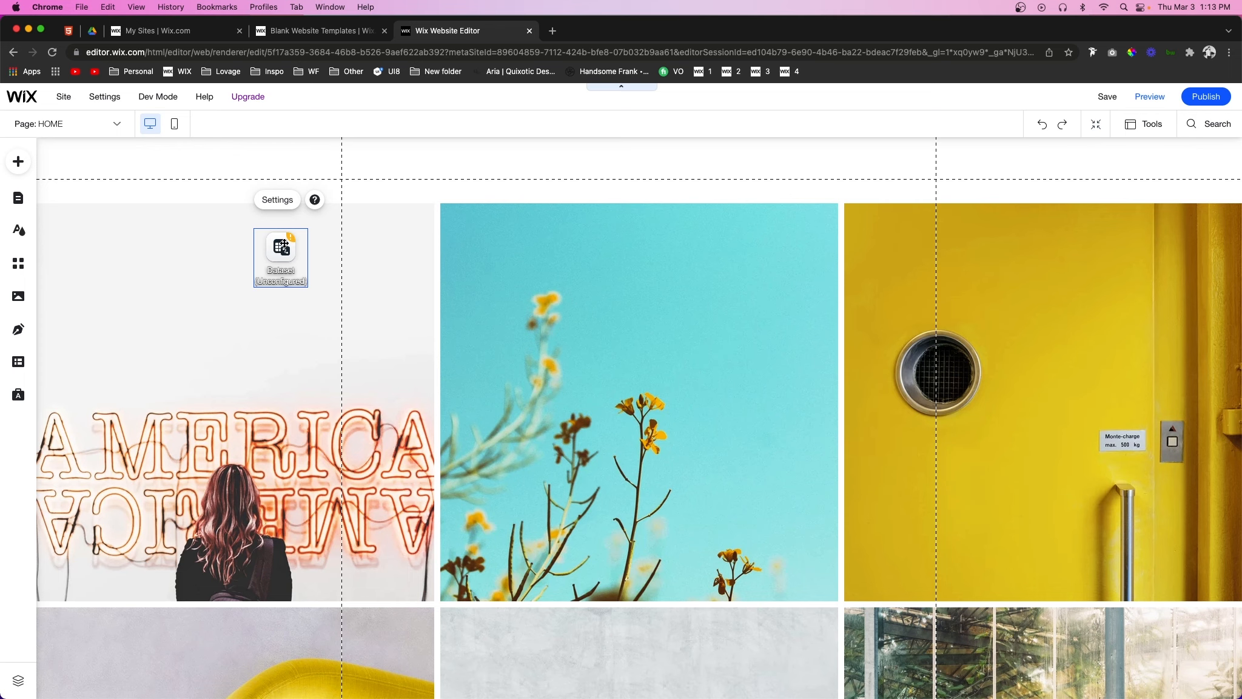
pyautogui.moveTo(282, 245)
pyautogui.mouseDown()
pyautogui.moveTo(213, 262)
pyautogui.moveTo(277, 256)
pyautogui.mouseUp()
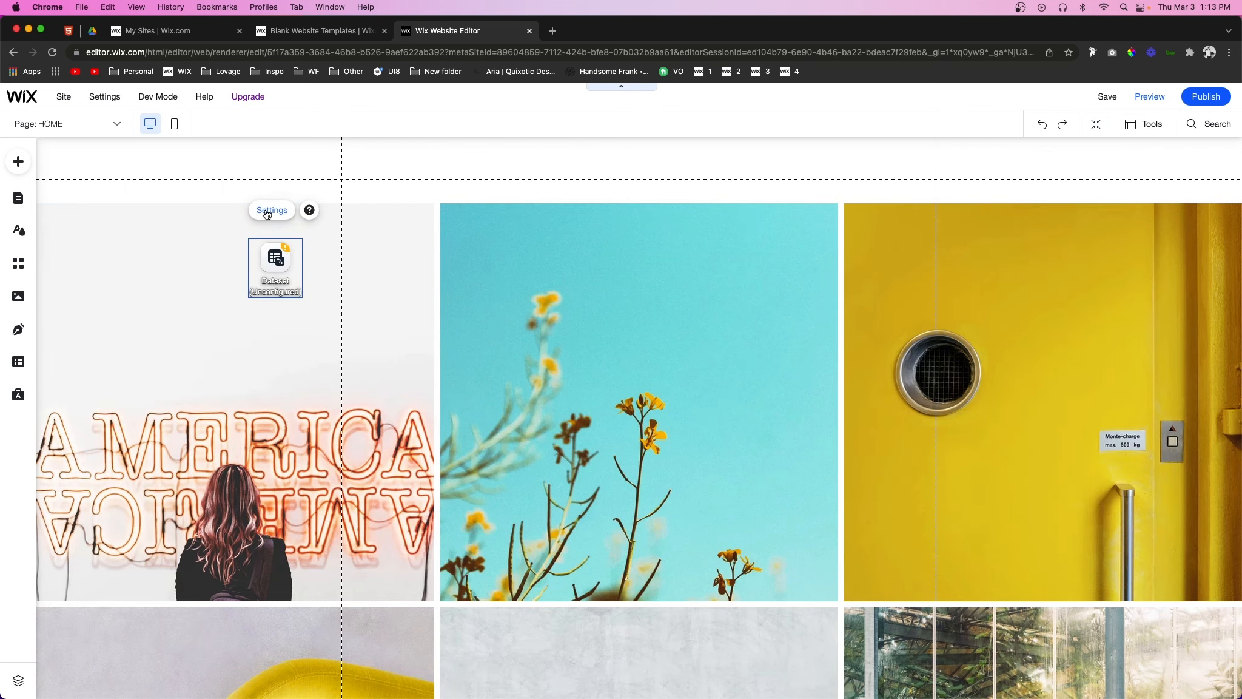
# Step: Connect the new dataset to the Projects collection in its settings
pyautogui.click(267, 212)
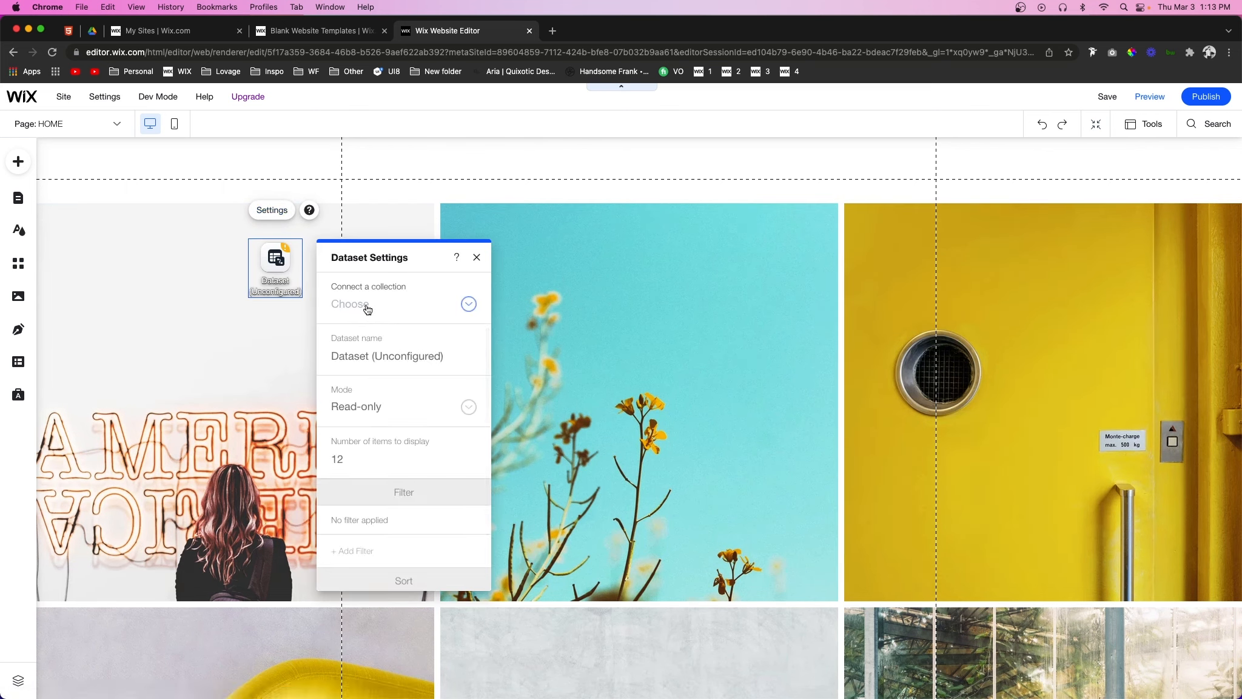
pyautogui.click(359, 307)
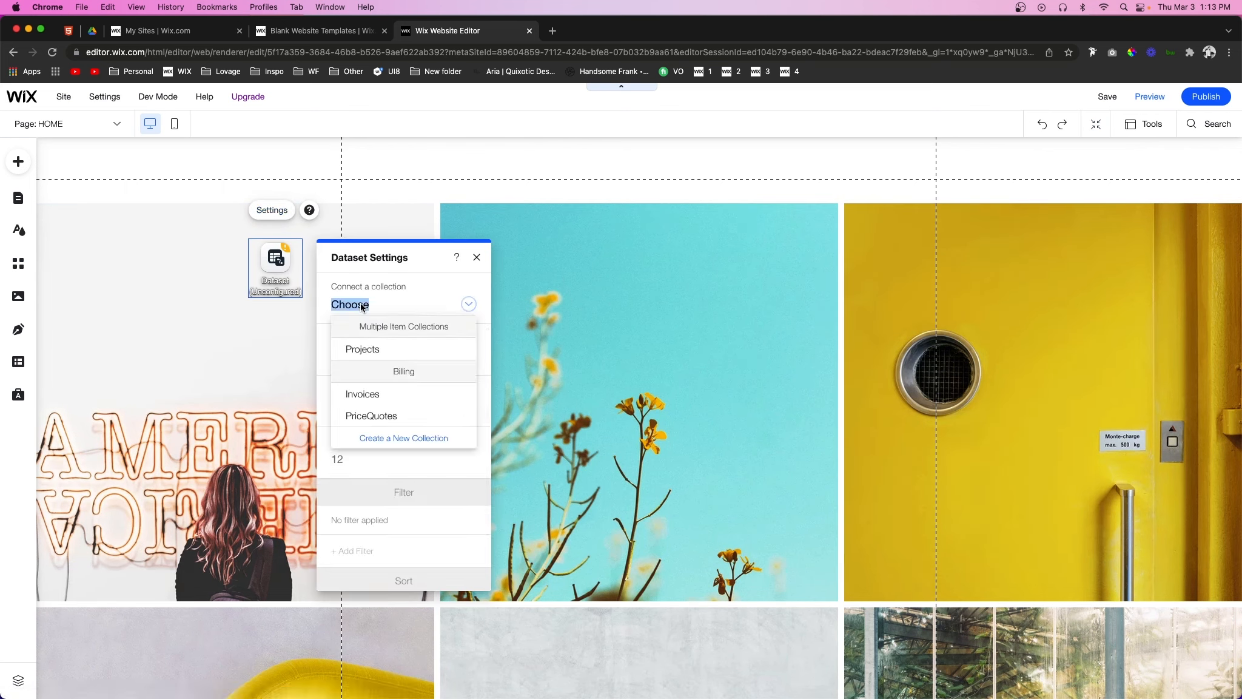
pyautogui.click(363, 349)
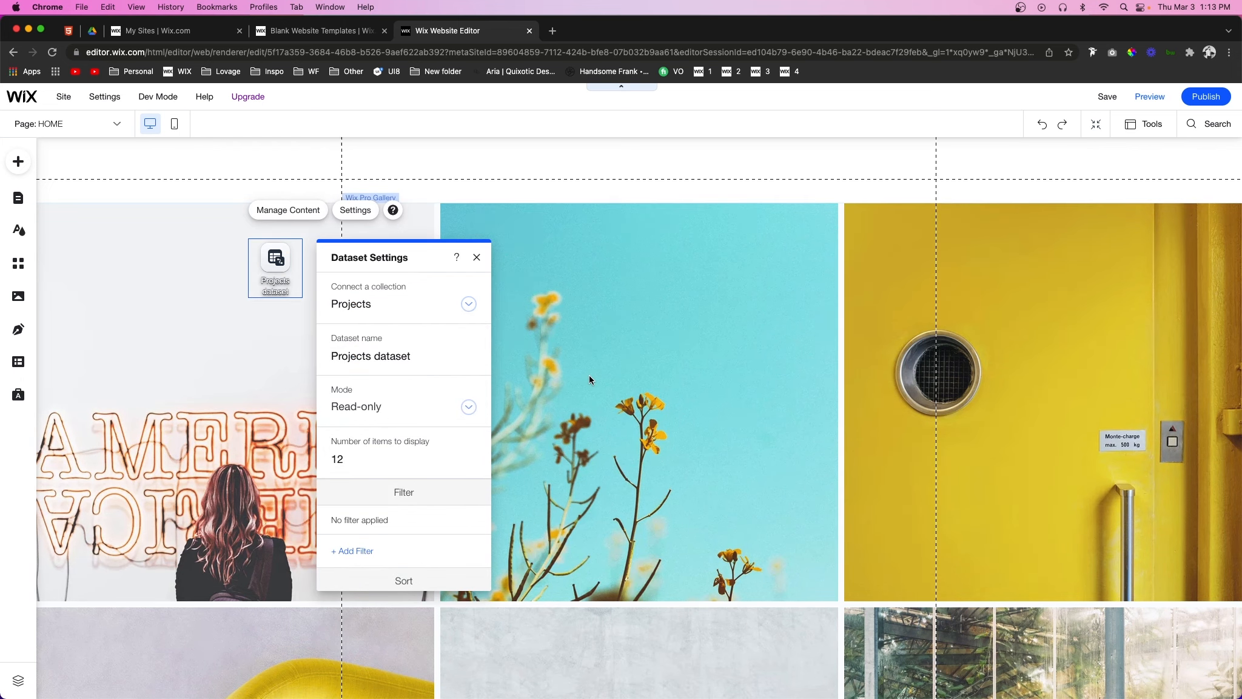
pyautogui.click(477, 261)
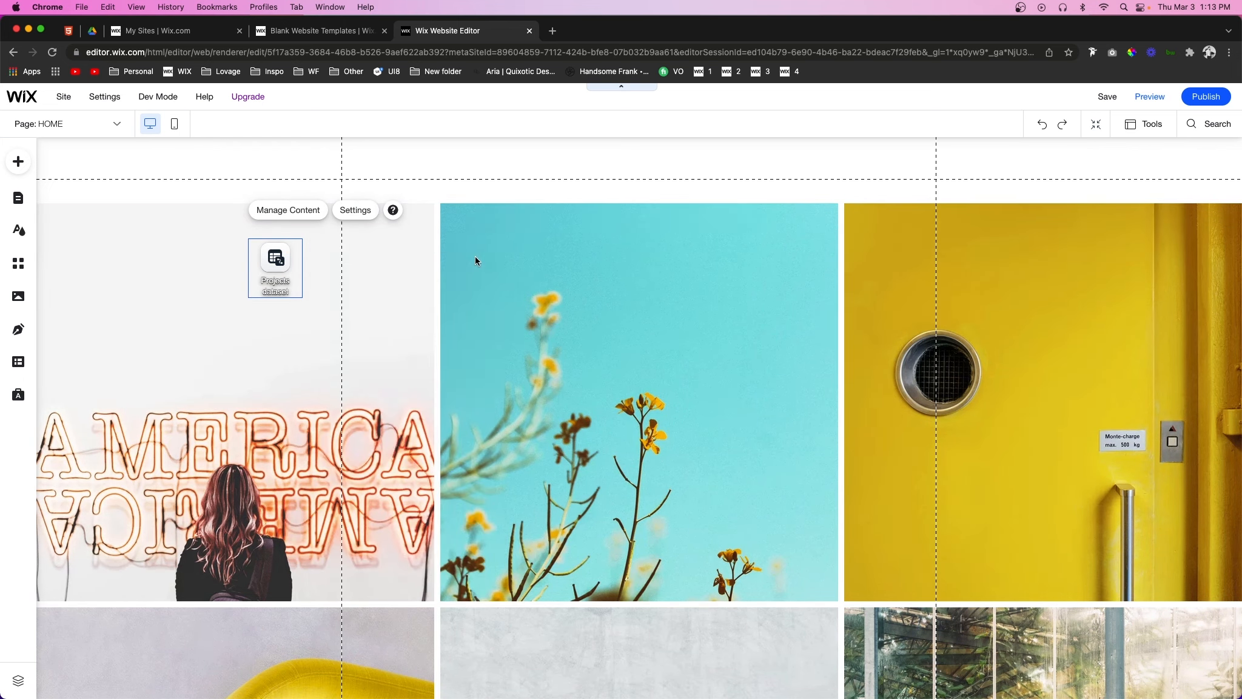
# Step: Connect the Pro Gallery to the Projects dataset
pyautogui.click(541, 280)
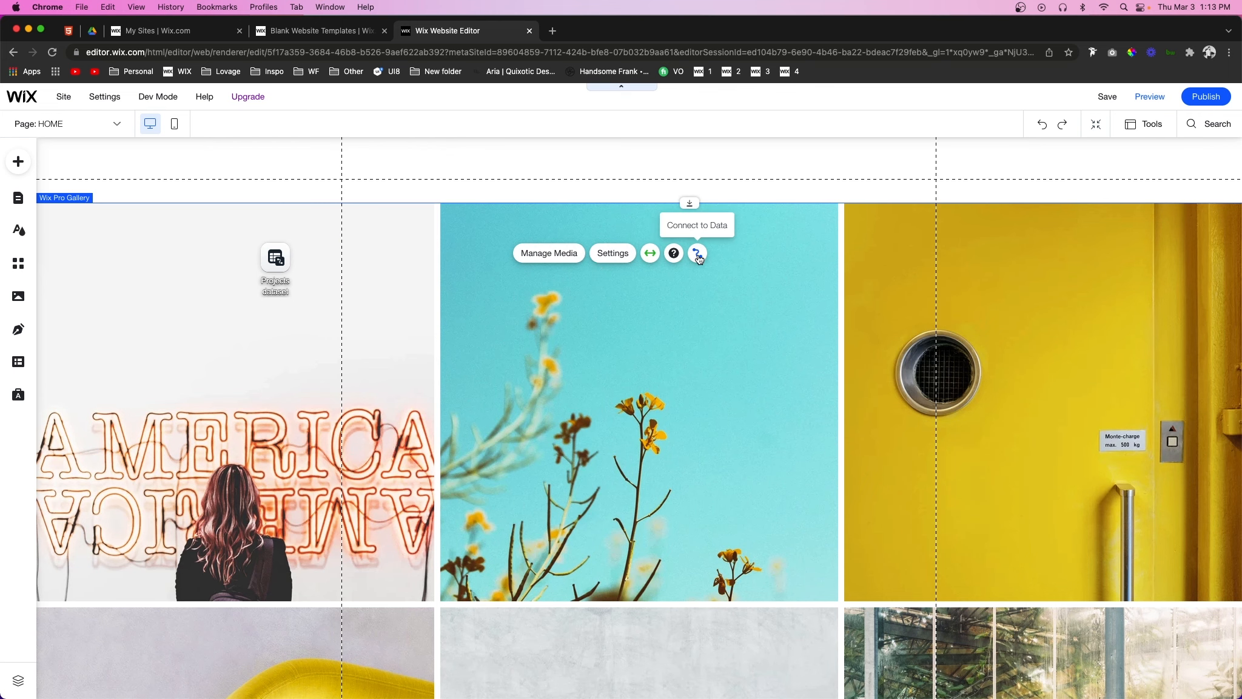
pyautogui.click(697, 253)
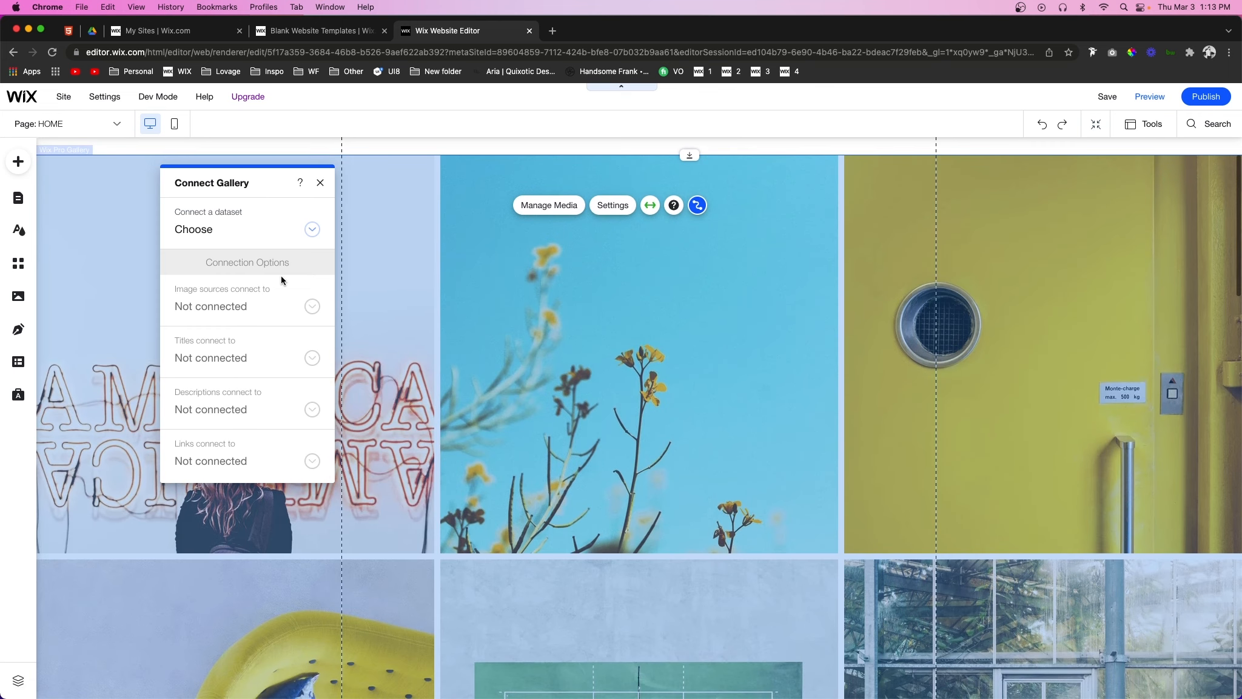
pyautogui.click(200, 230)
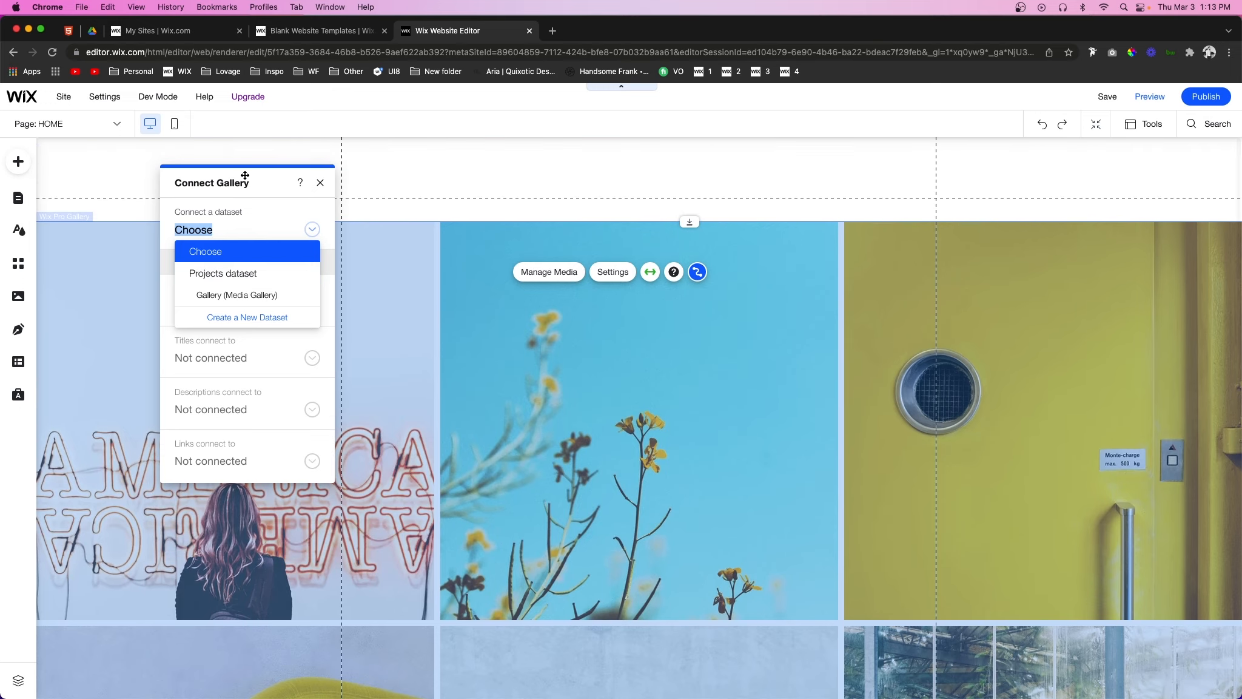
pyautogui.moveTo(245, 176); pyautogui.dragTo(425, 317)
pyautogui.click(379, 371)
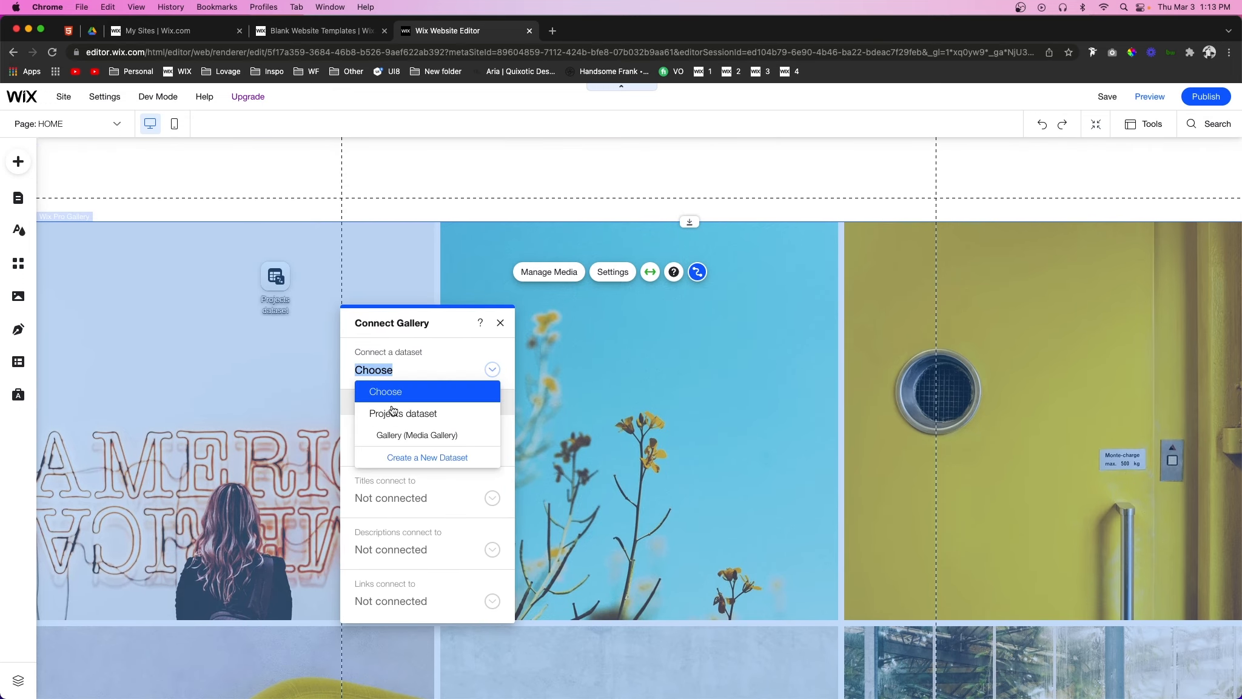
pyautogui.click(395, 413)
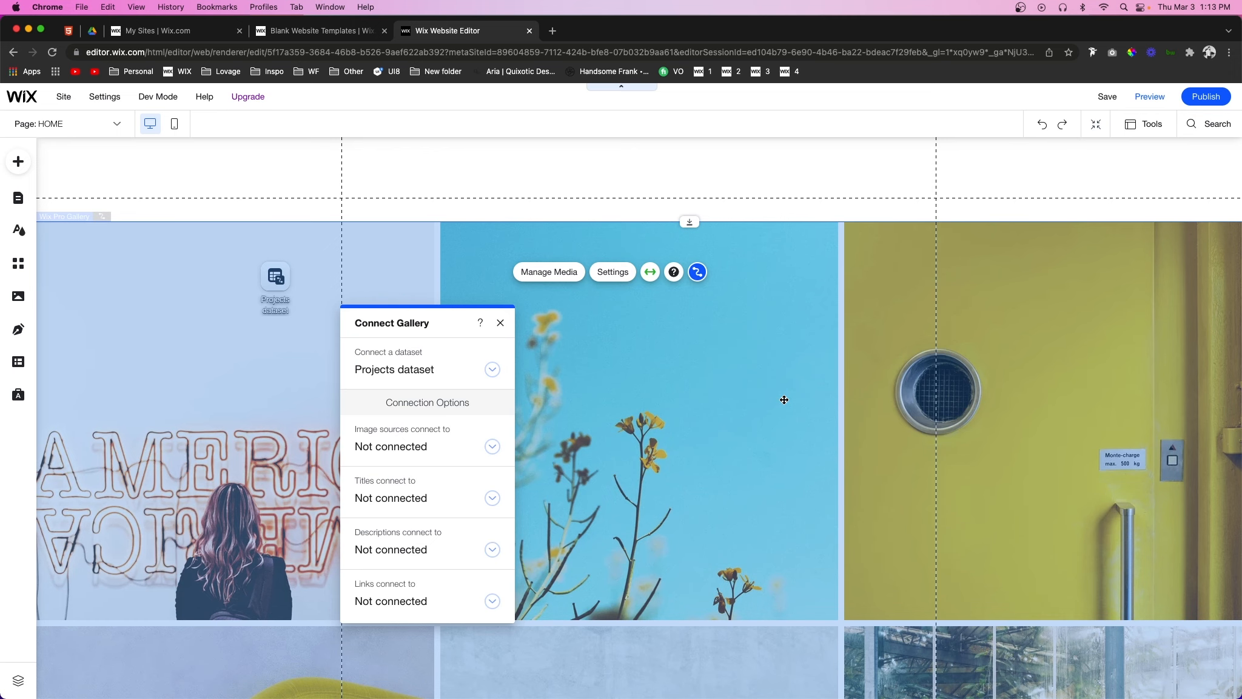
# Step: Connect the gallery's image sources to Main Project Image and its titles to Project Name
pyautogui.click(358, 389)
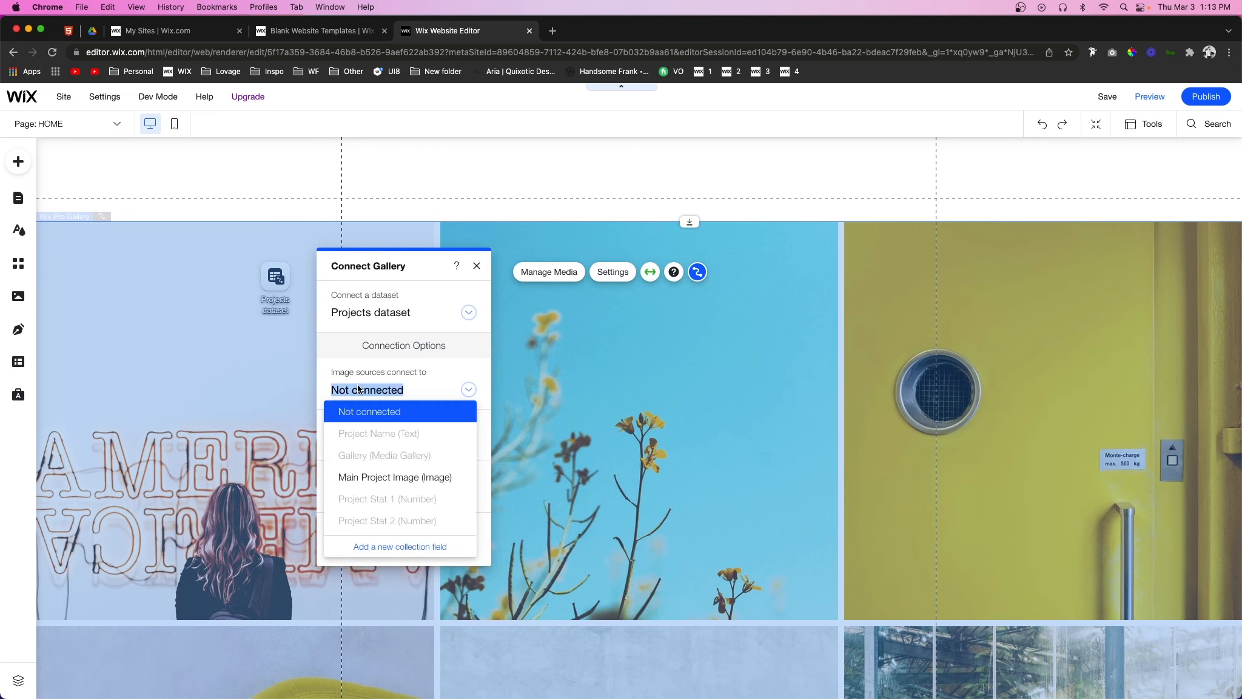
pyautogui.click(406, 477)
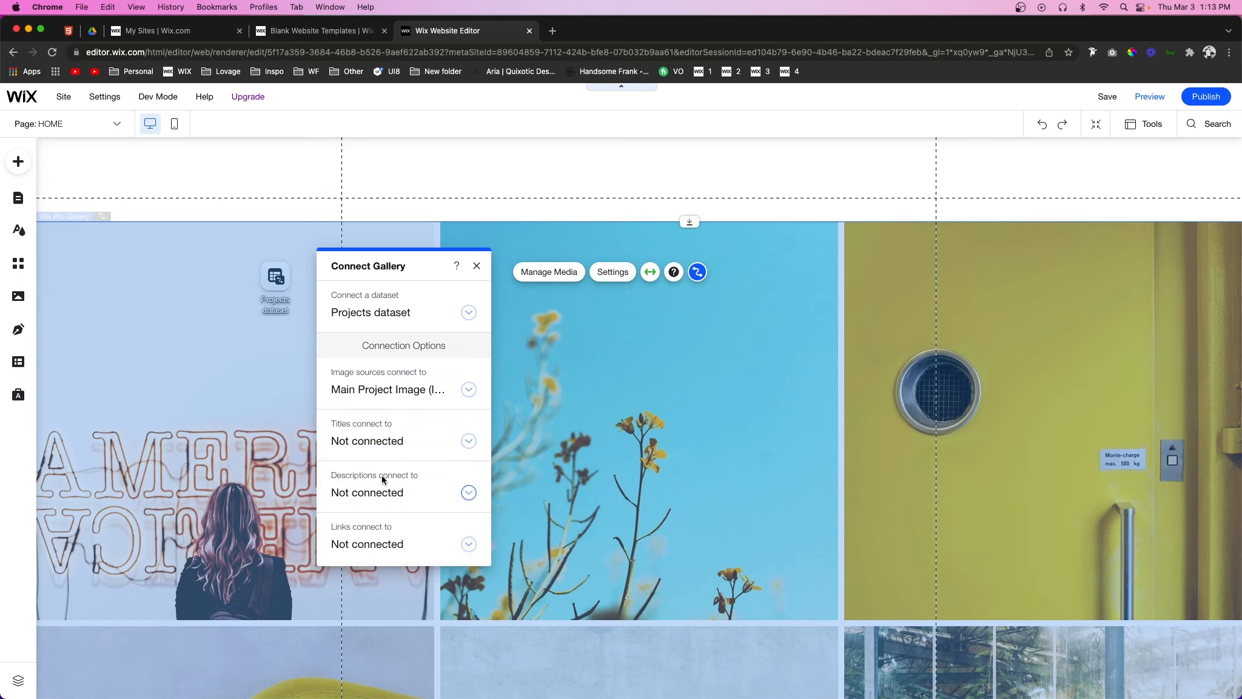
pyautogui.click(353, 444)
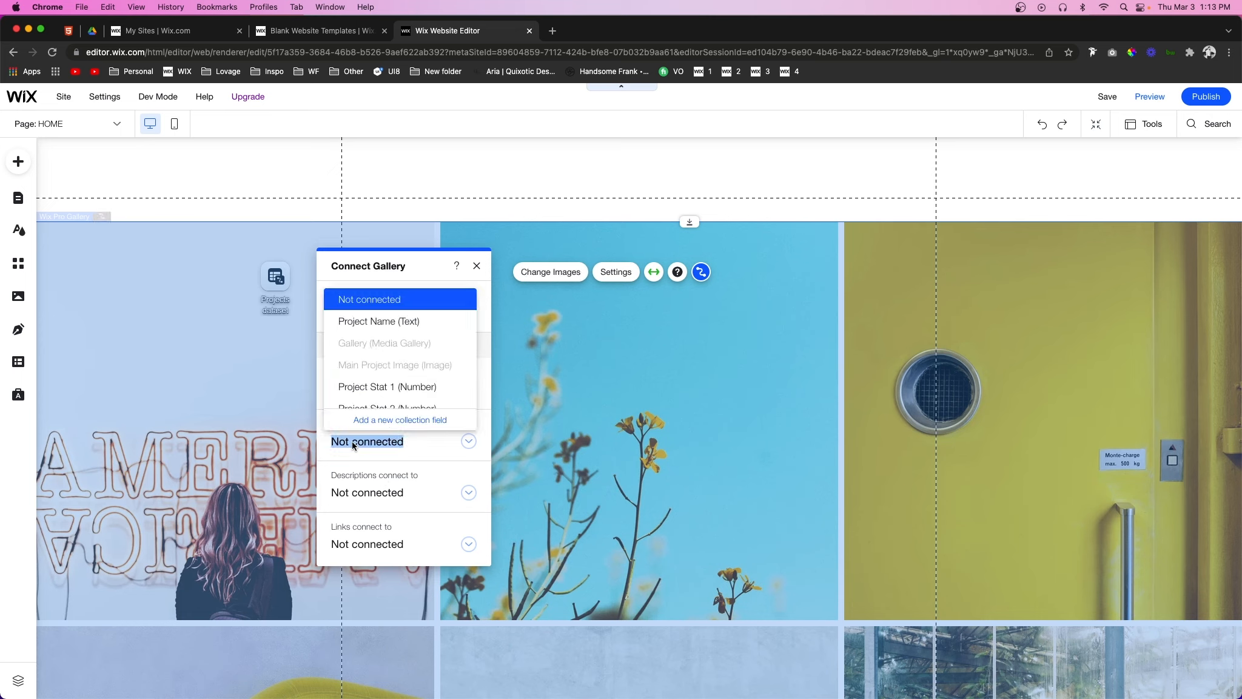
pyautogui.click(364, 326)
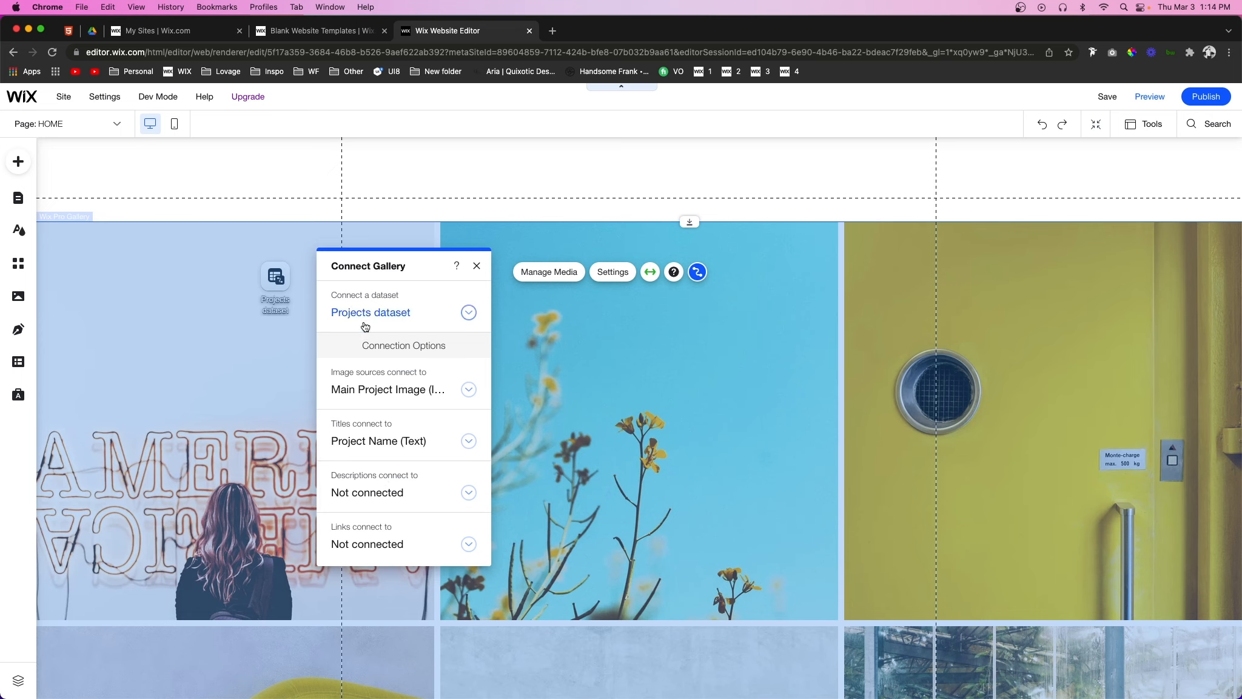
# Step: Connect the gallery's descriptions to the Short Project Description field
pyautogui.click(374, 493)
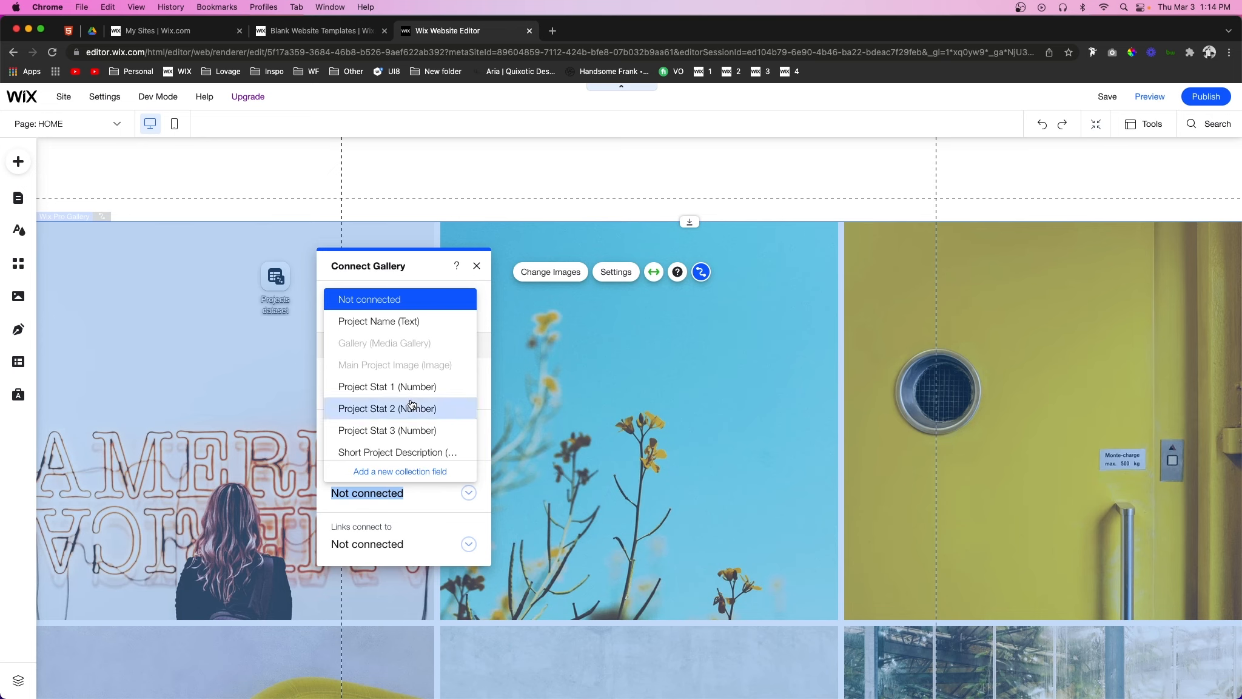
pyautogui.scroll(-3, 396, 357)
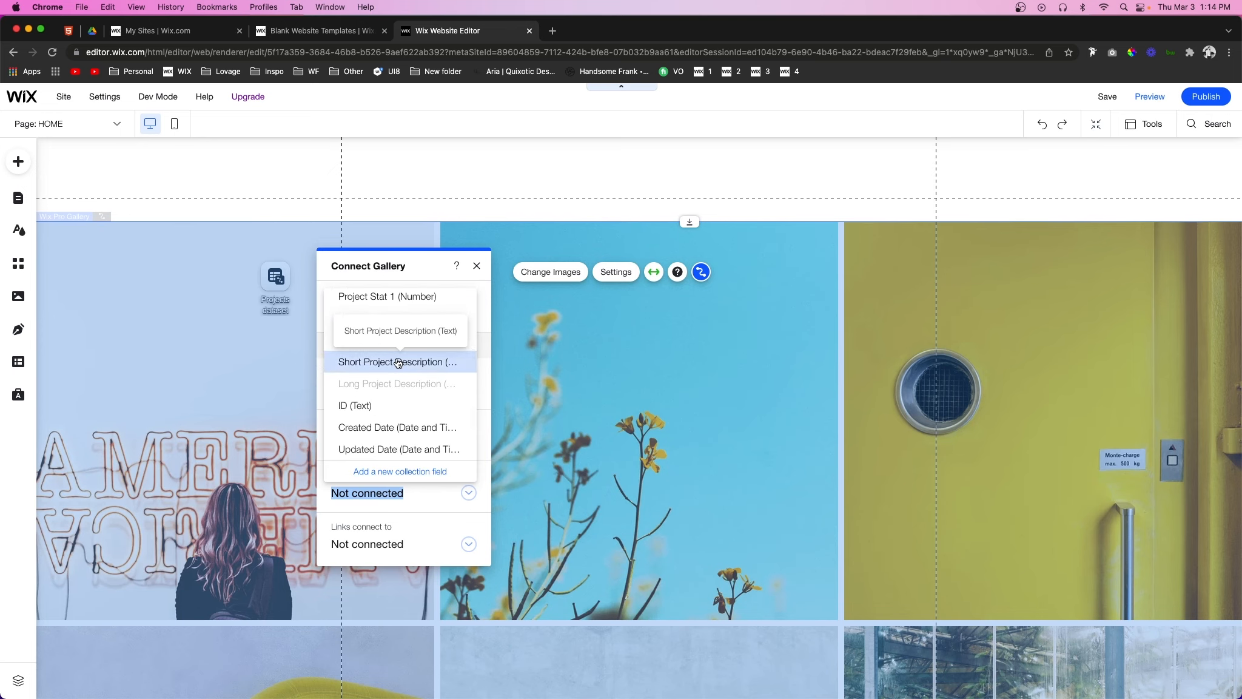
pyautogui.scroll(3, 396, 361)
pyautogui.scroll(-2, 396, 355)
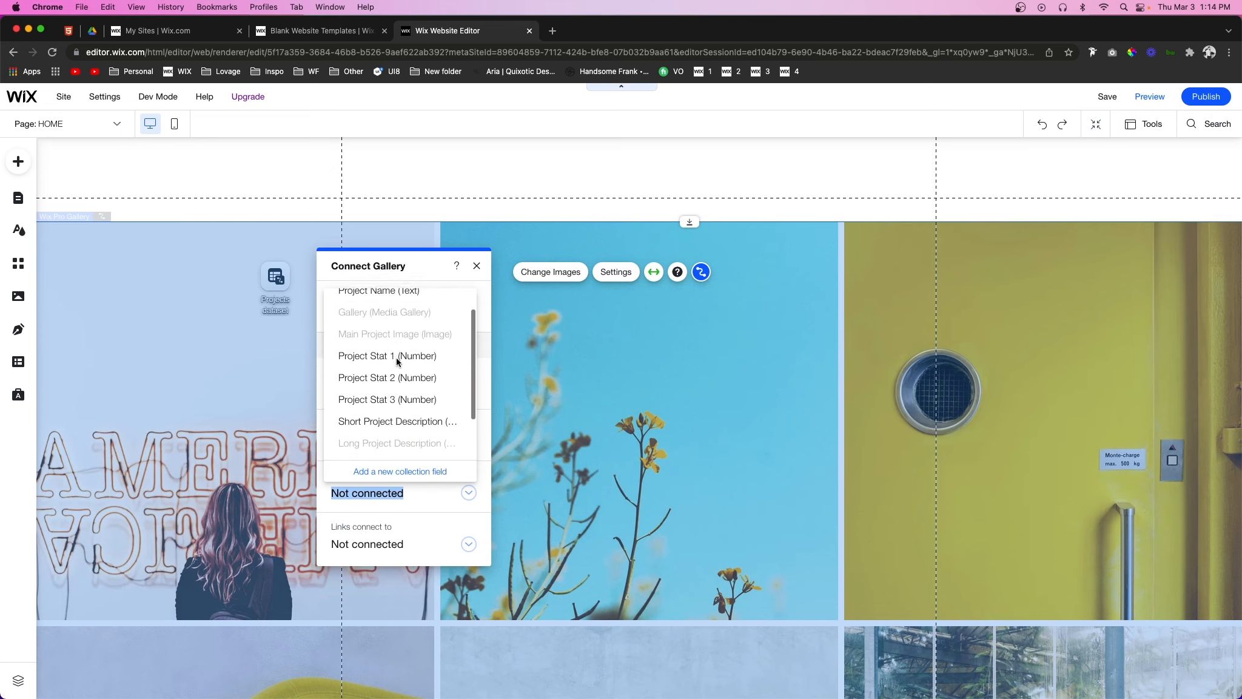
pyautogui.click(366, 418)
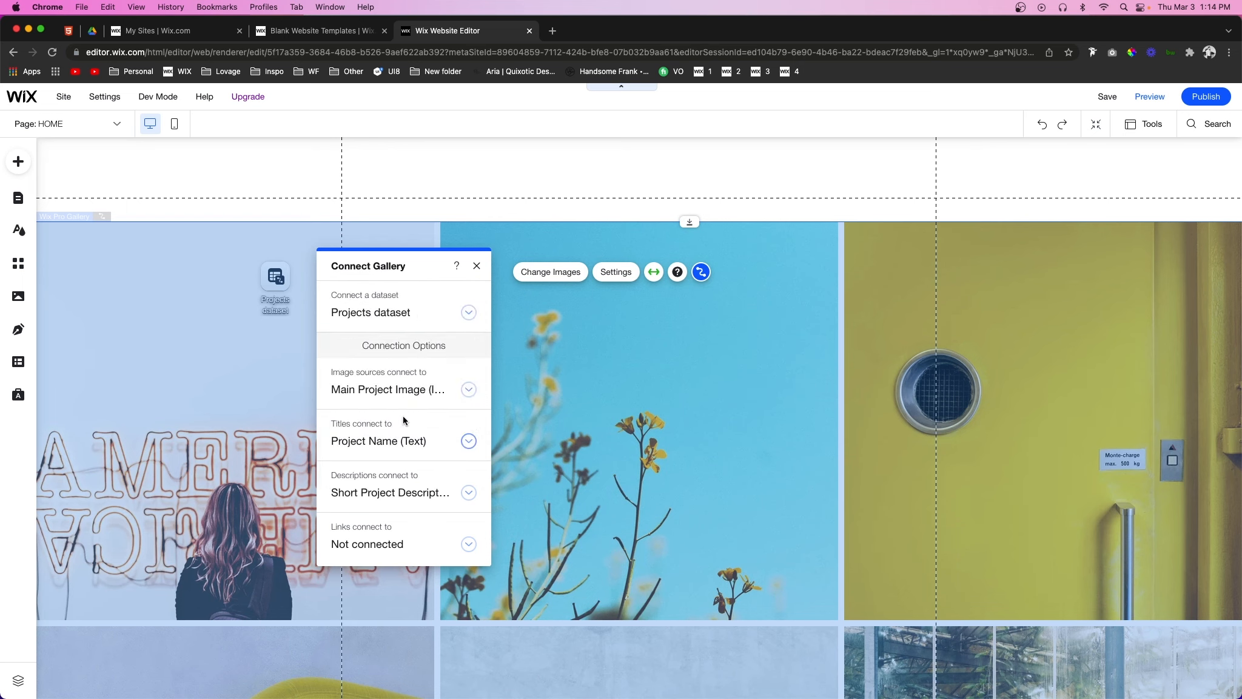
# Step: Connect the gallery's links to the Projects (Project Name) dynamic page and review the link options
pyautogui.click(373, 543)
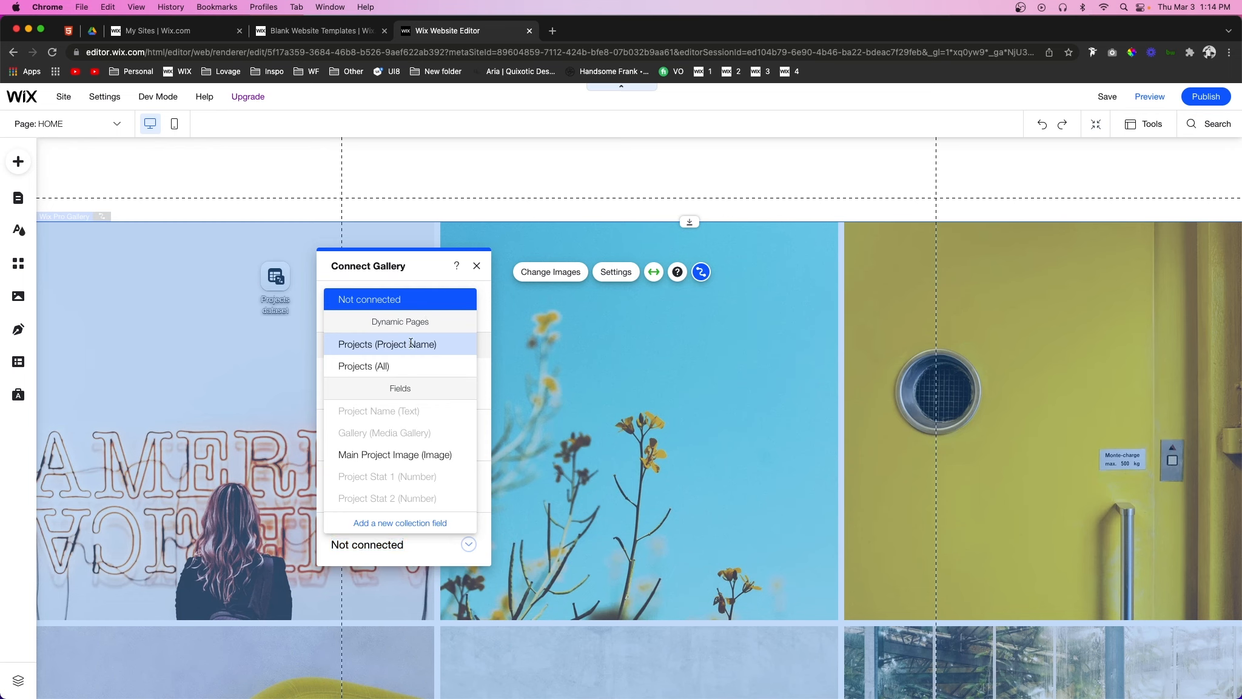
pyautogui.click(410, 343)
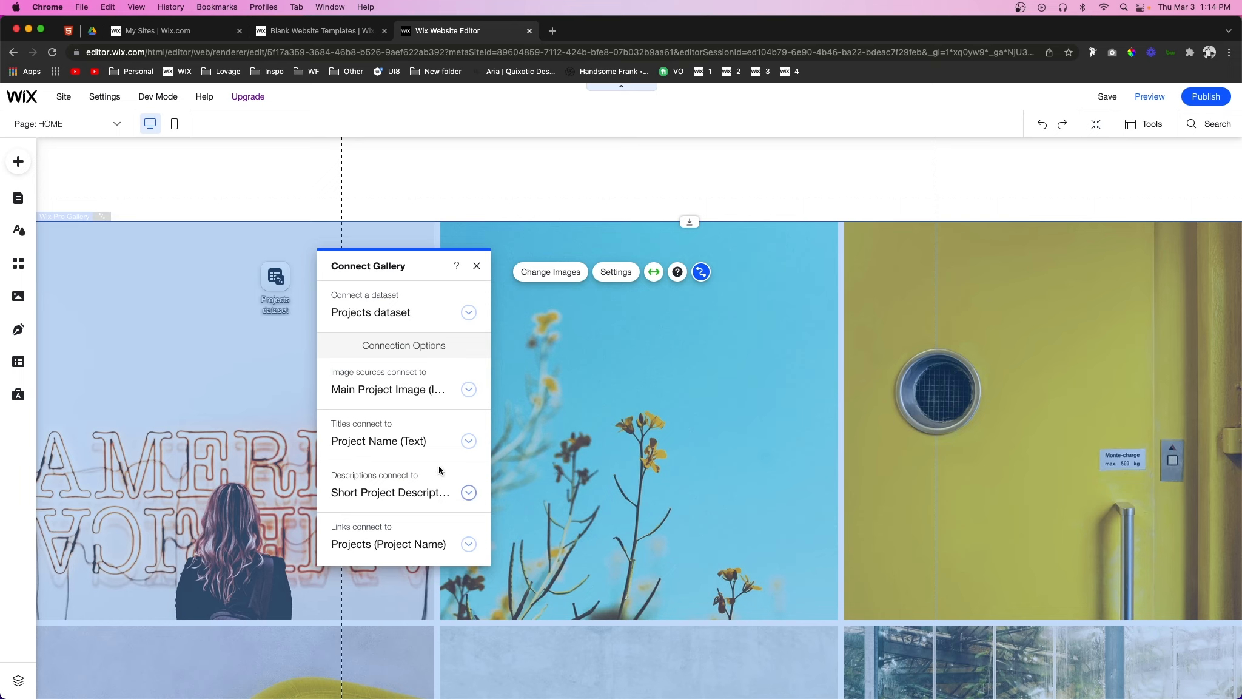
pyautogui.click(371, 544)
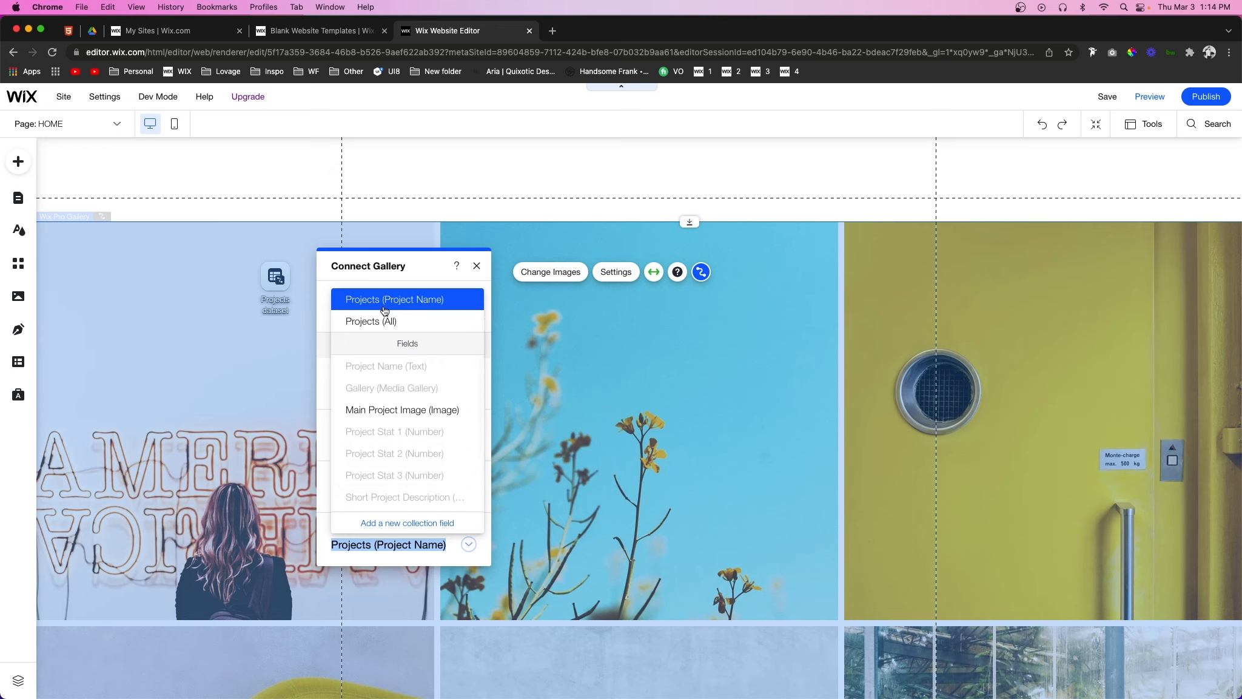
pyautogui.scroll(2, 388, 358)
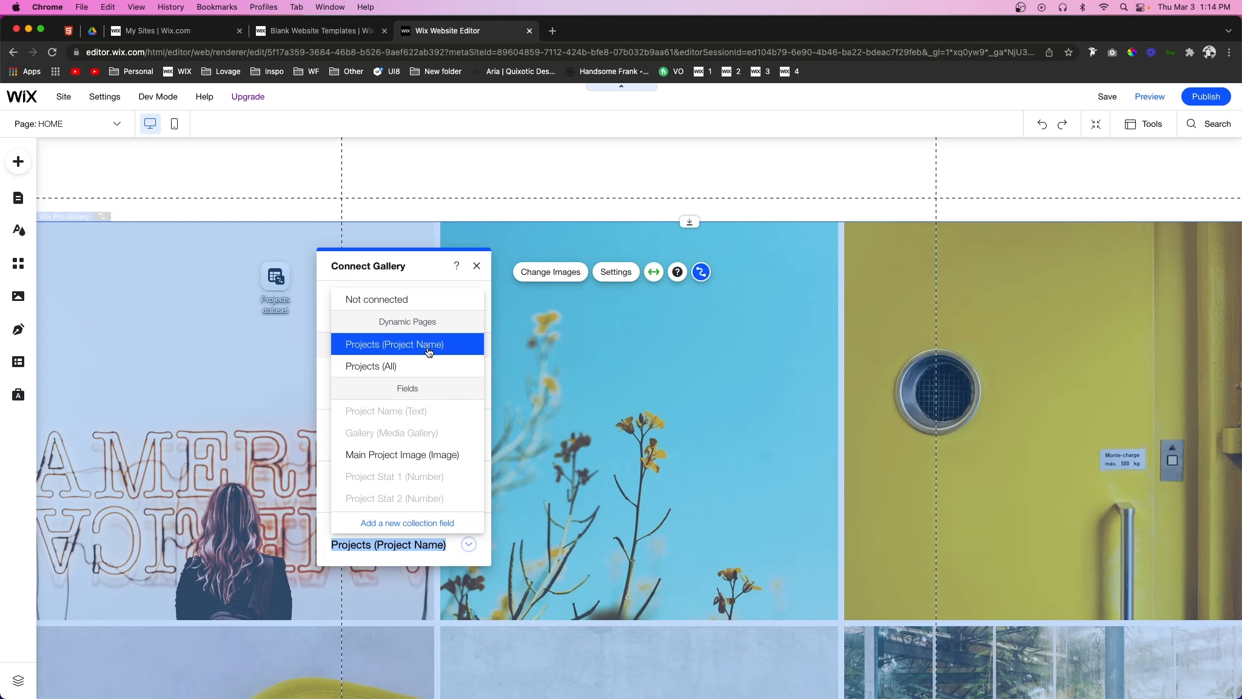
# Step: Publish the site with the gallery linked to Projects (Project Name) and view the live home page
pyautogui.click(394, 345)
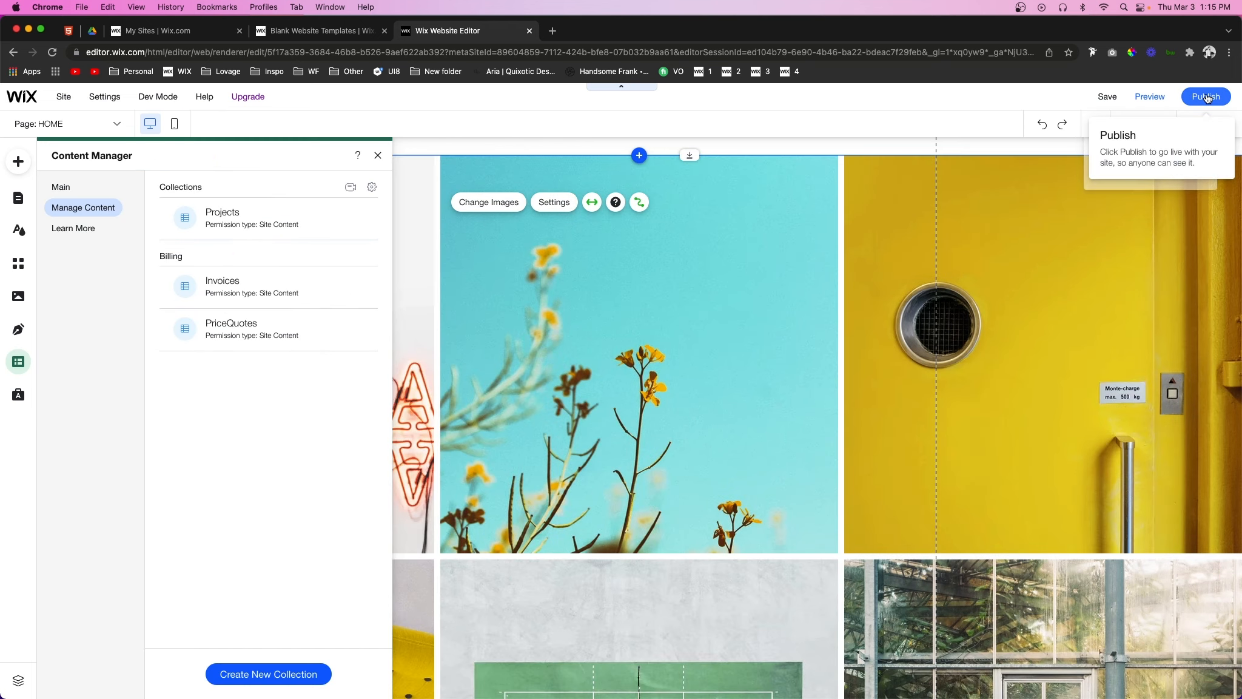
pyautogui.click(1206, 97)
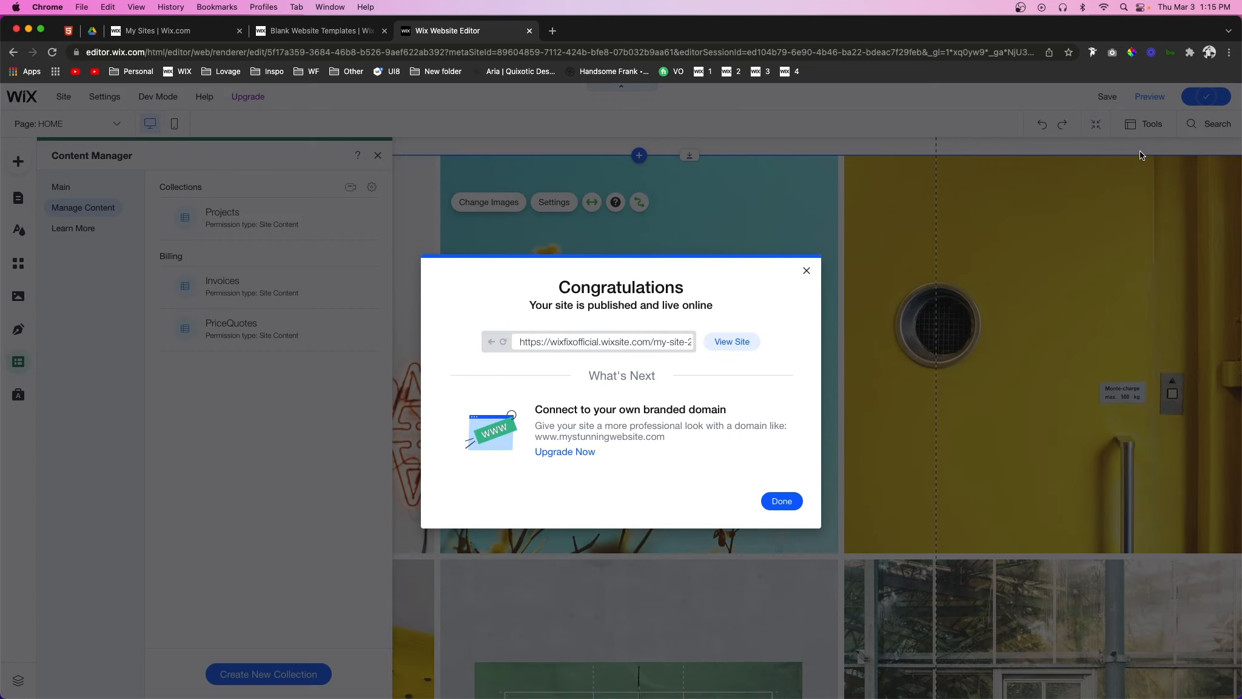
pyautogui.click(732, 341)
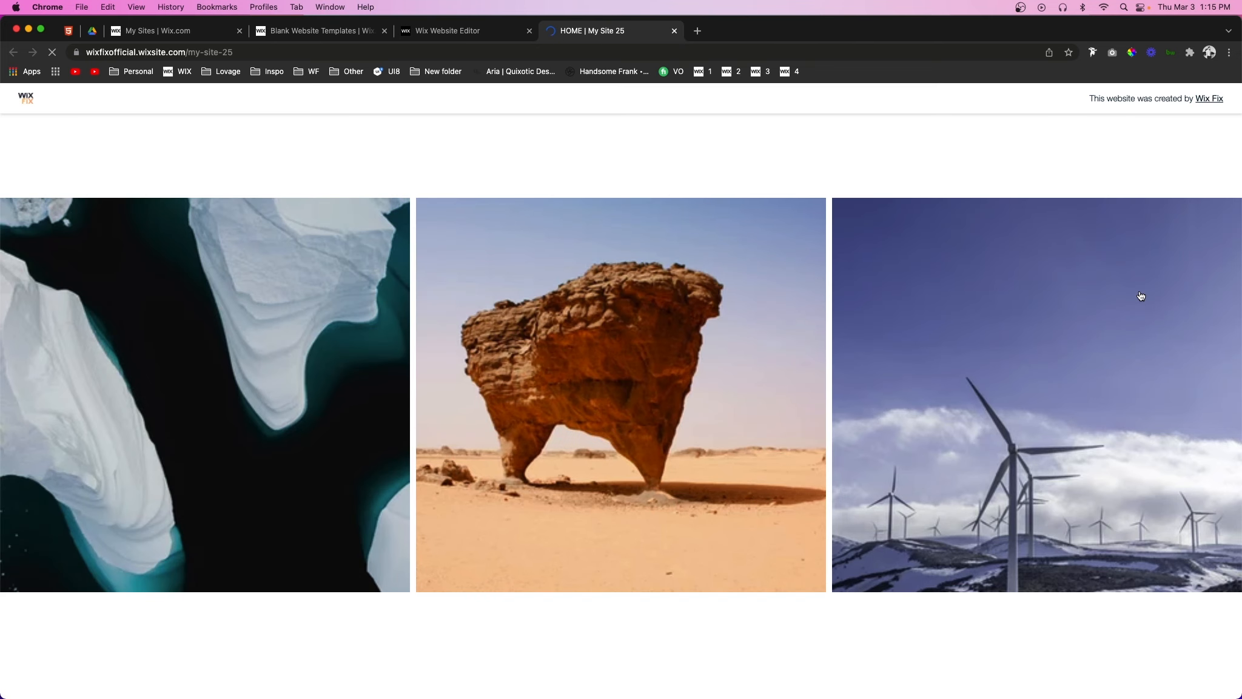
pyautogui.scroll(-2, 1140, 296)
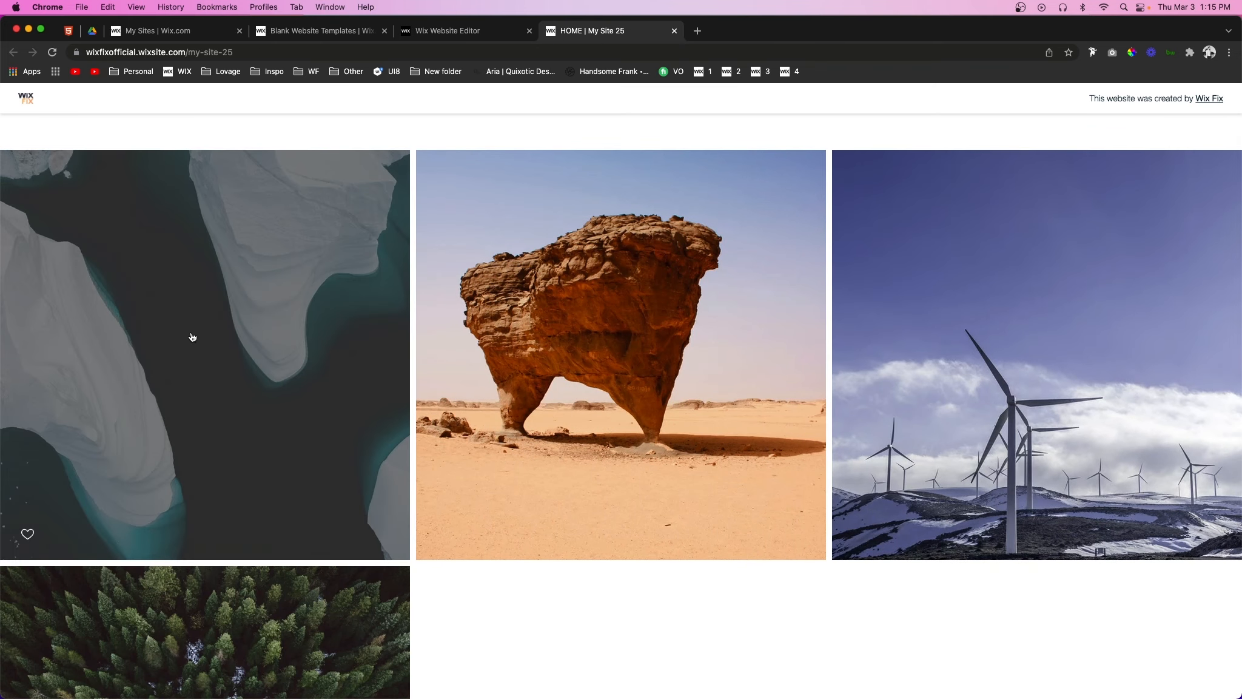
pyautogui.scroll(-4, 252, 507)
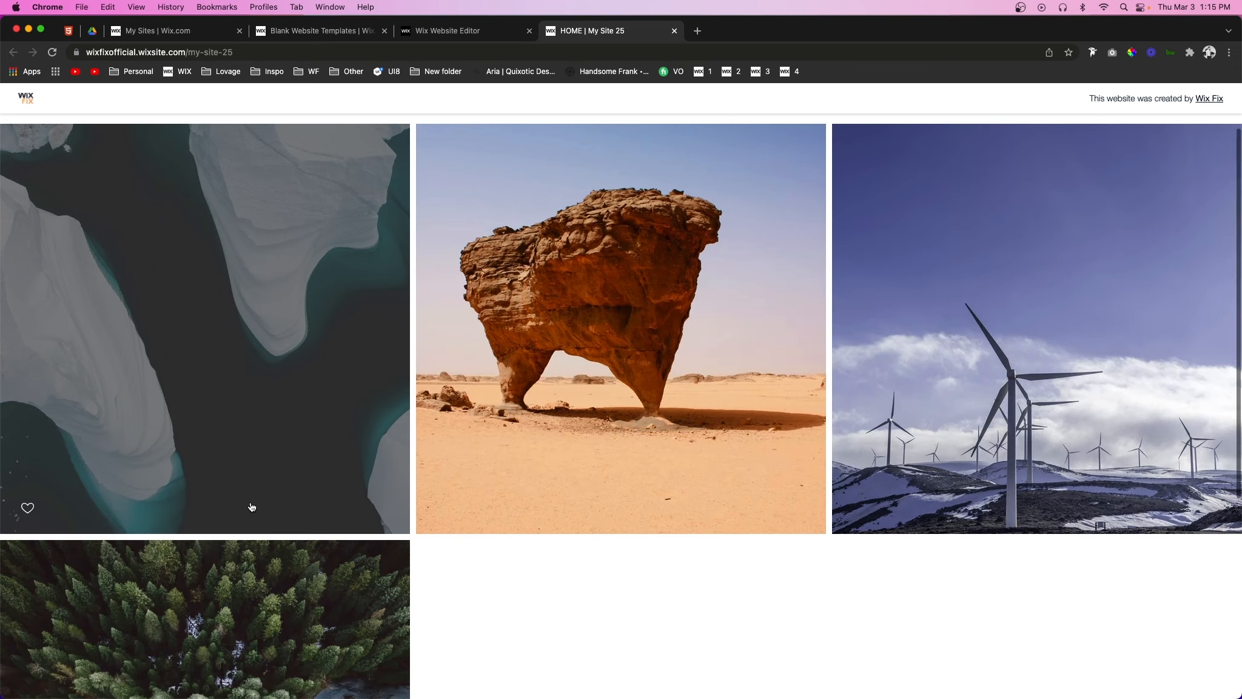
# Step: Return to the Wix Editor and set the full-width gallery's stretch margins to 190 px
pyautogui.click(449, 33)
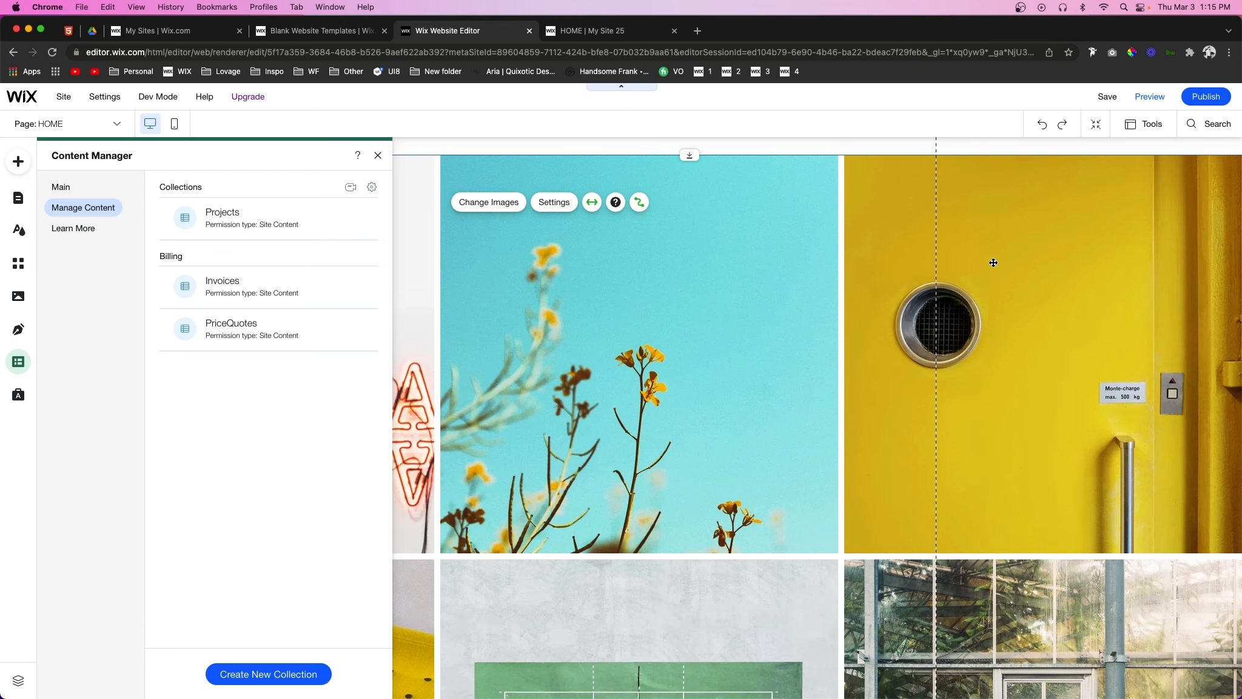
pyautogui.click(586, 281)
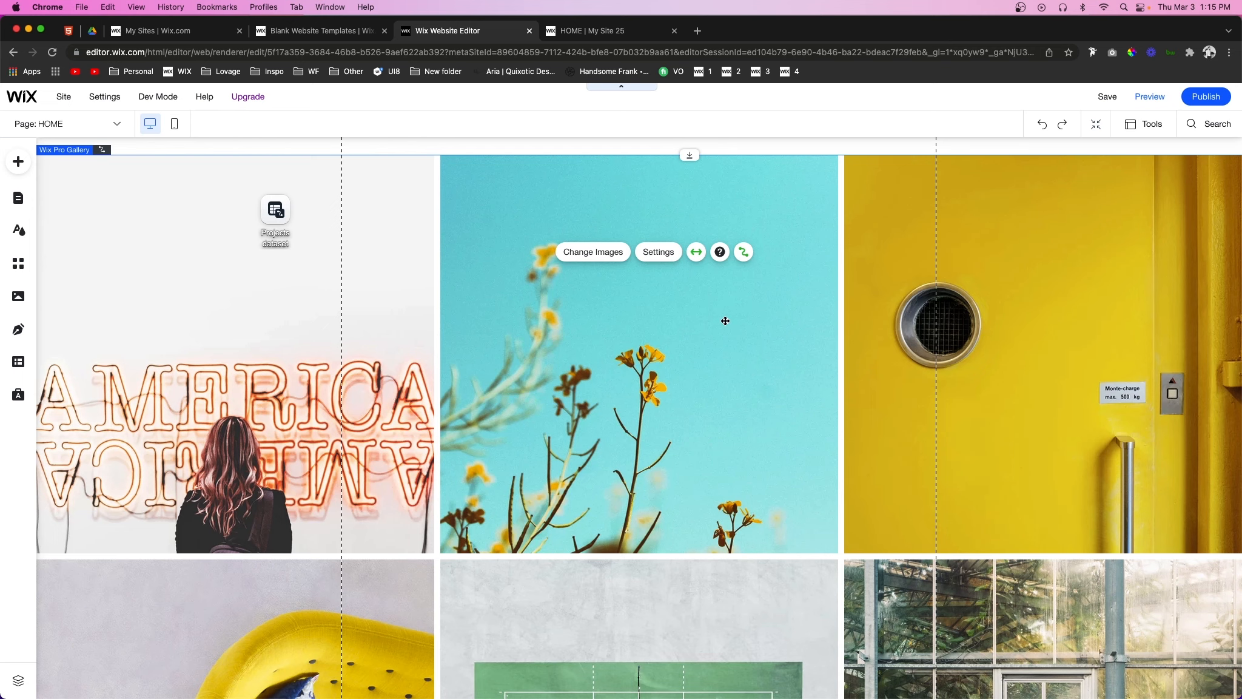
pyautogui.click(697, 254)
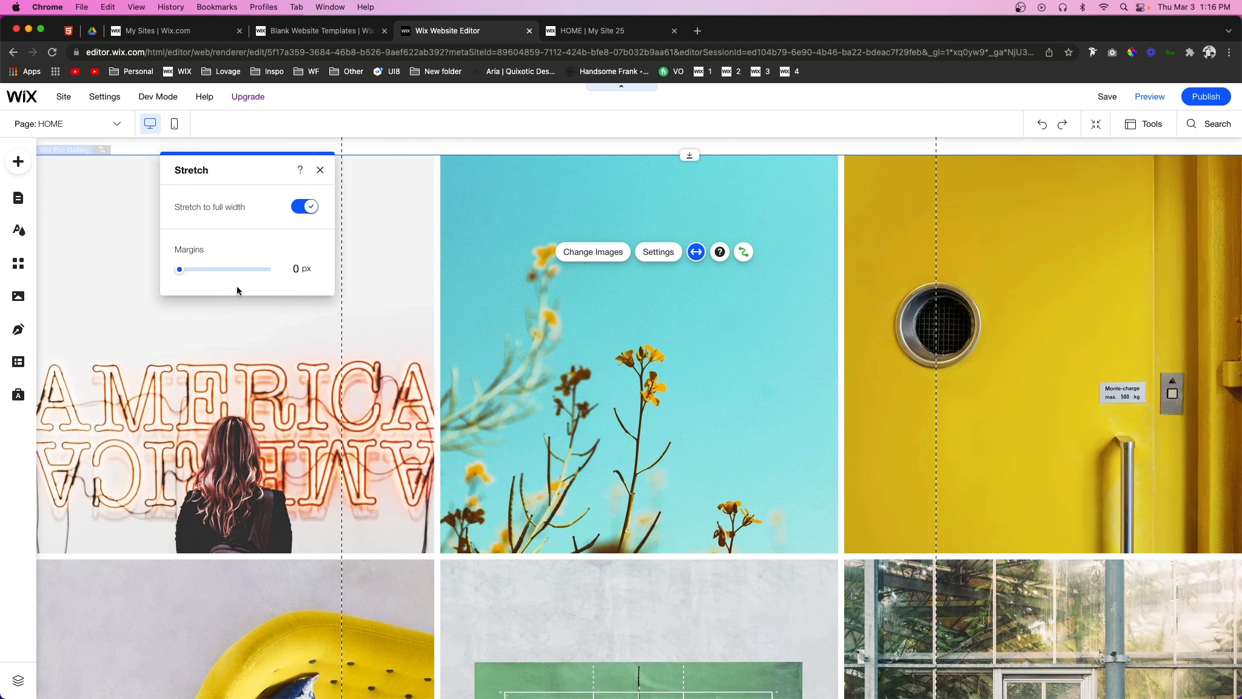
pyautogui.moveTo(179, 270); pyautogui.dragTo(277, 271)
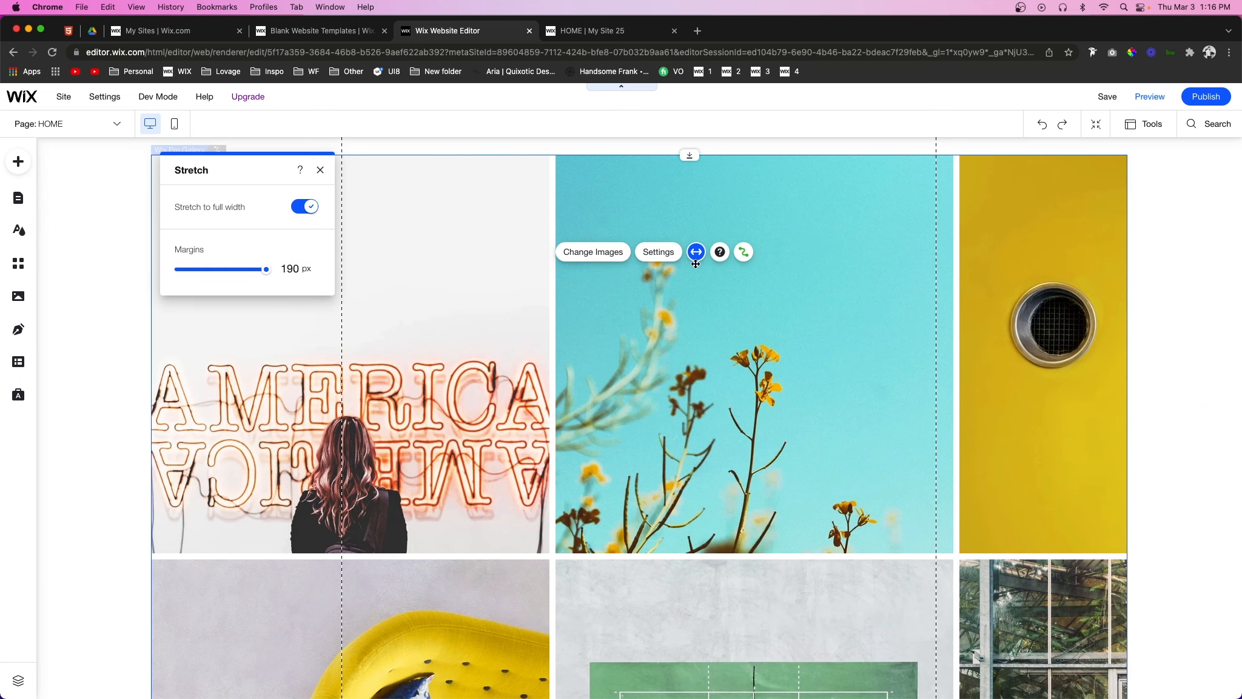
# Step: Customize the Pro Gallery's Grid layout with a 4:3 image ratio
pyautogui.click(658, 252)
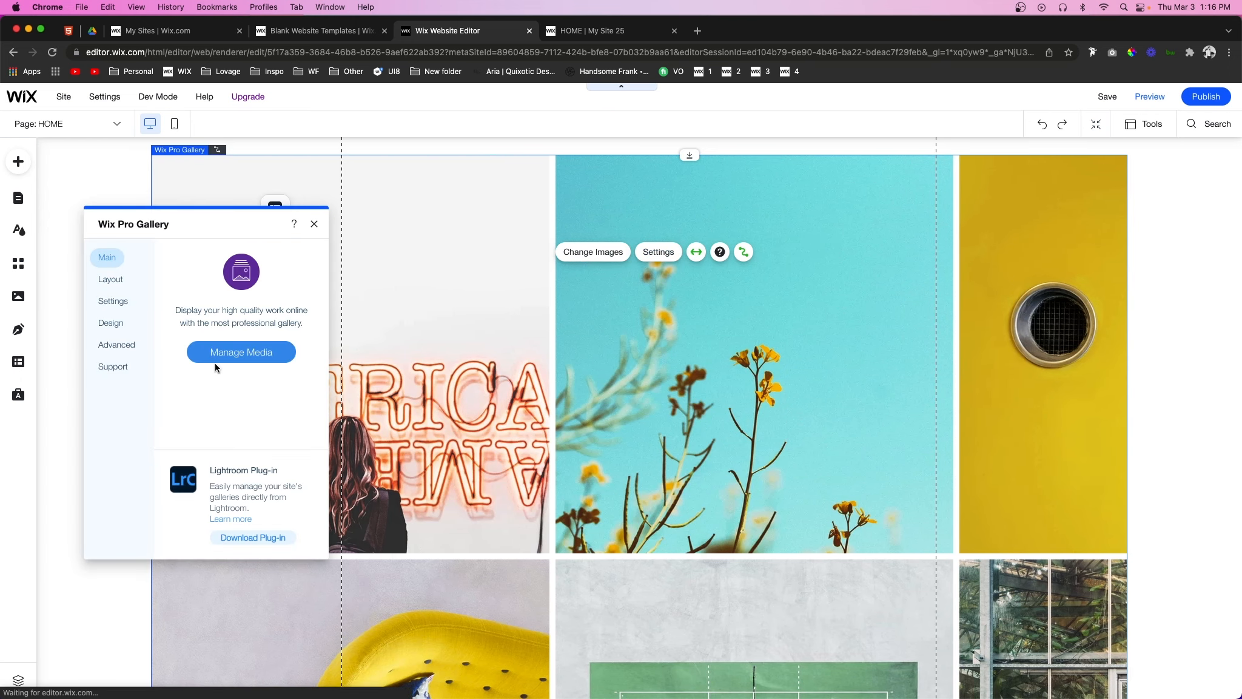
pyautogui.click(119, 285)
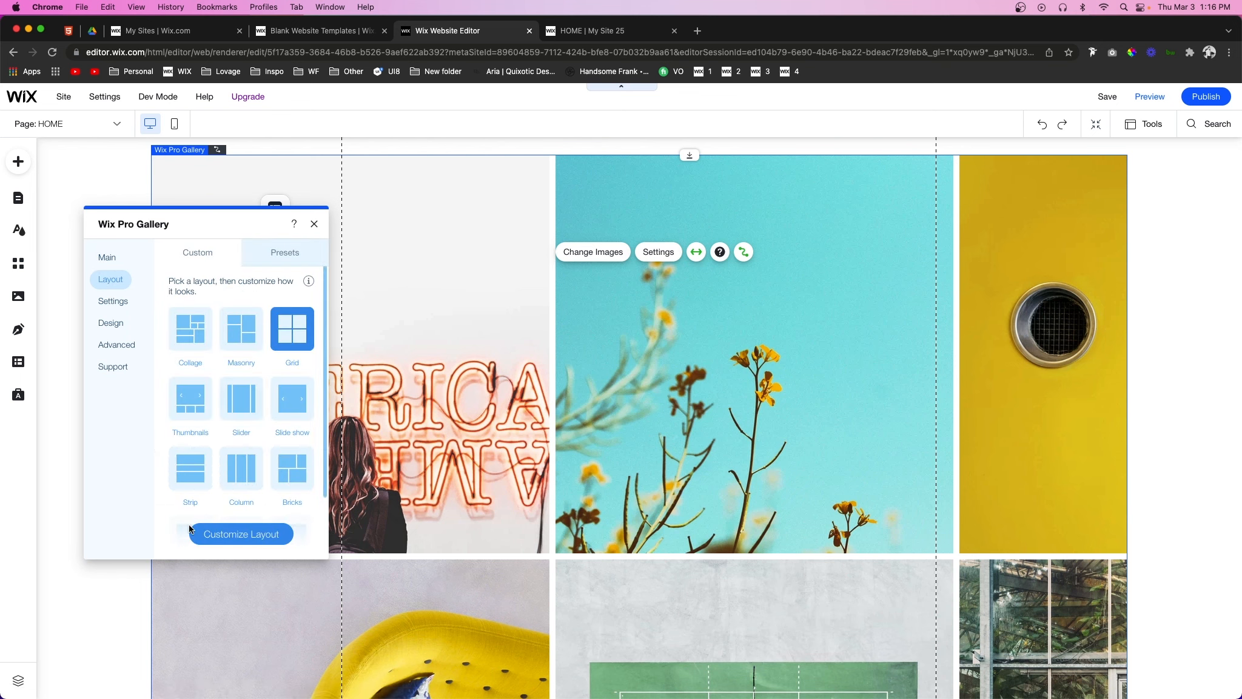
pyautogui.scroll(-2, 242, 394)
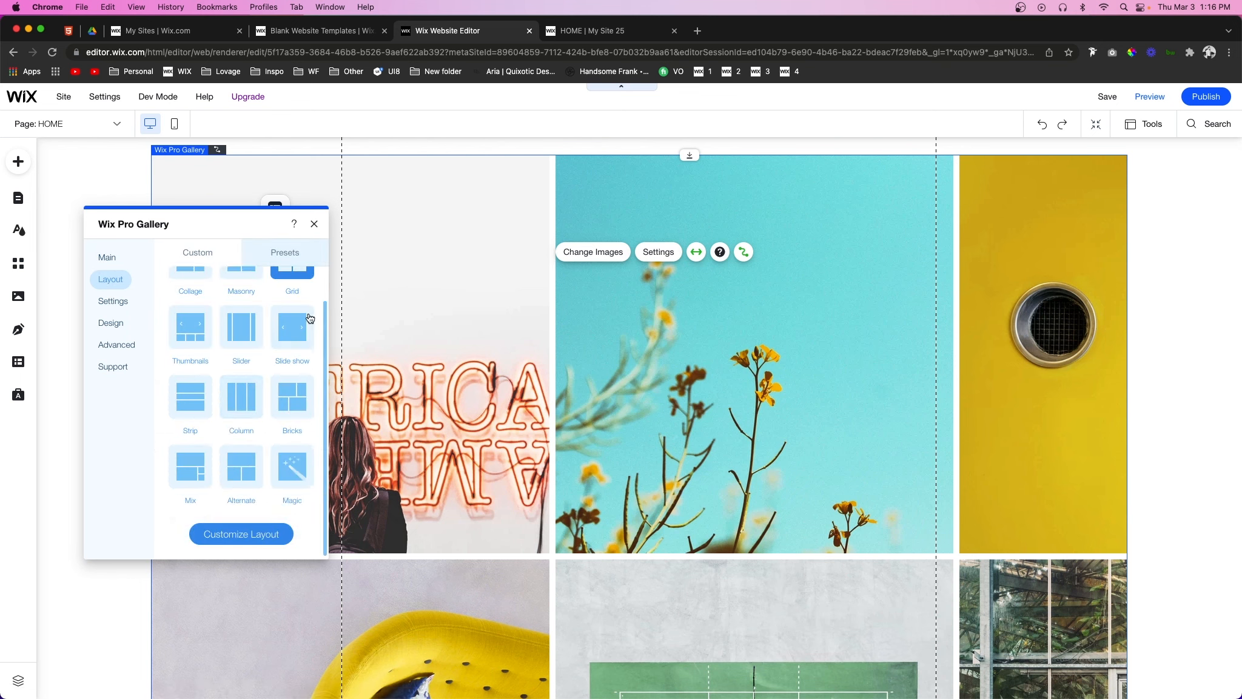
pyautogui.scroll(2, 243, 359)
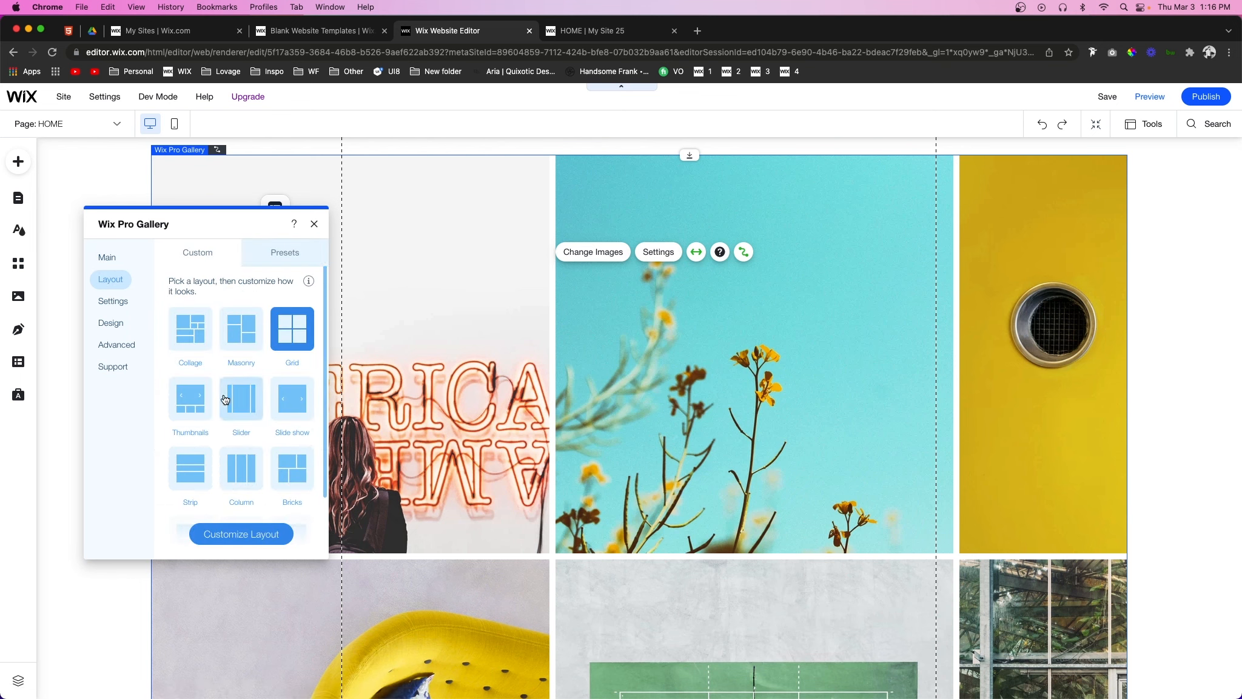
pyautogui.click(241, 534)
pyautogui.scroll(-3, 280, 389)
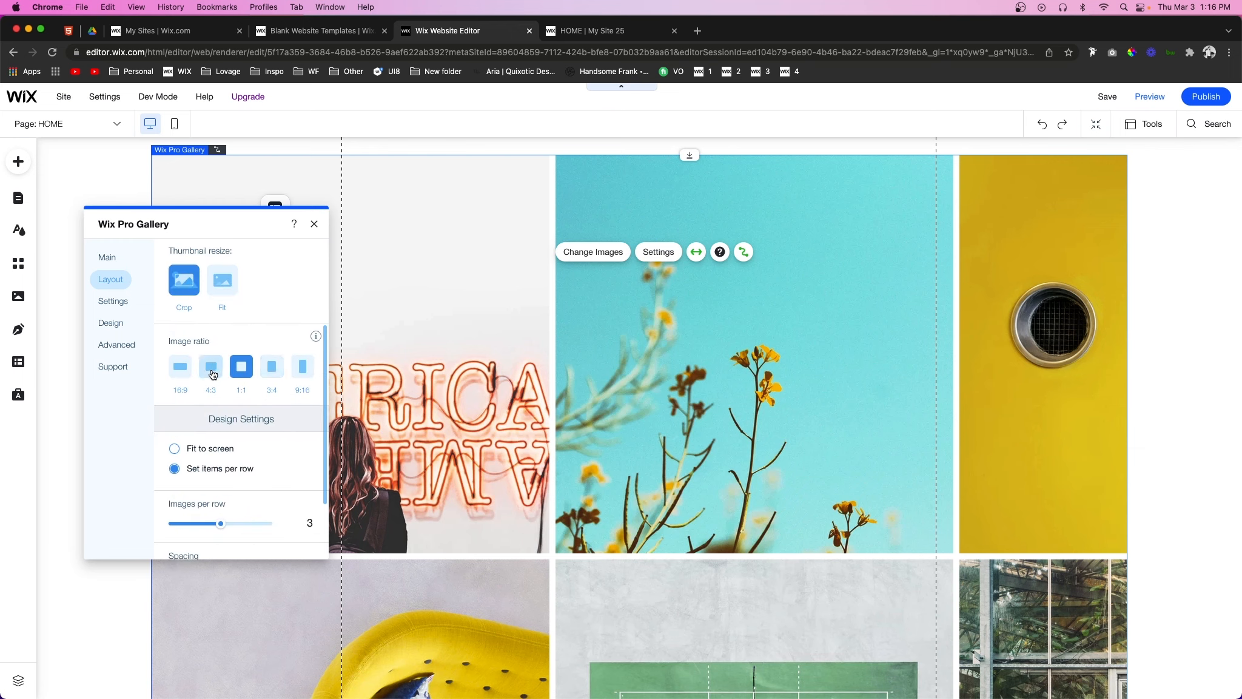
pyautogui.click(212, 374)
# Step: Set the gallery to 2 images per row and increase the spacing between the images
pyautogui.scroll(-2, 265, 428)
pyautogui.click(197, 434)
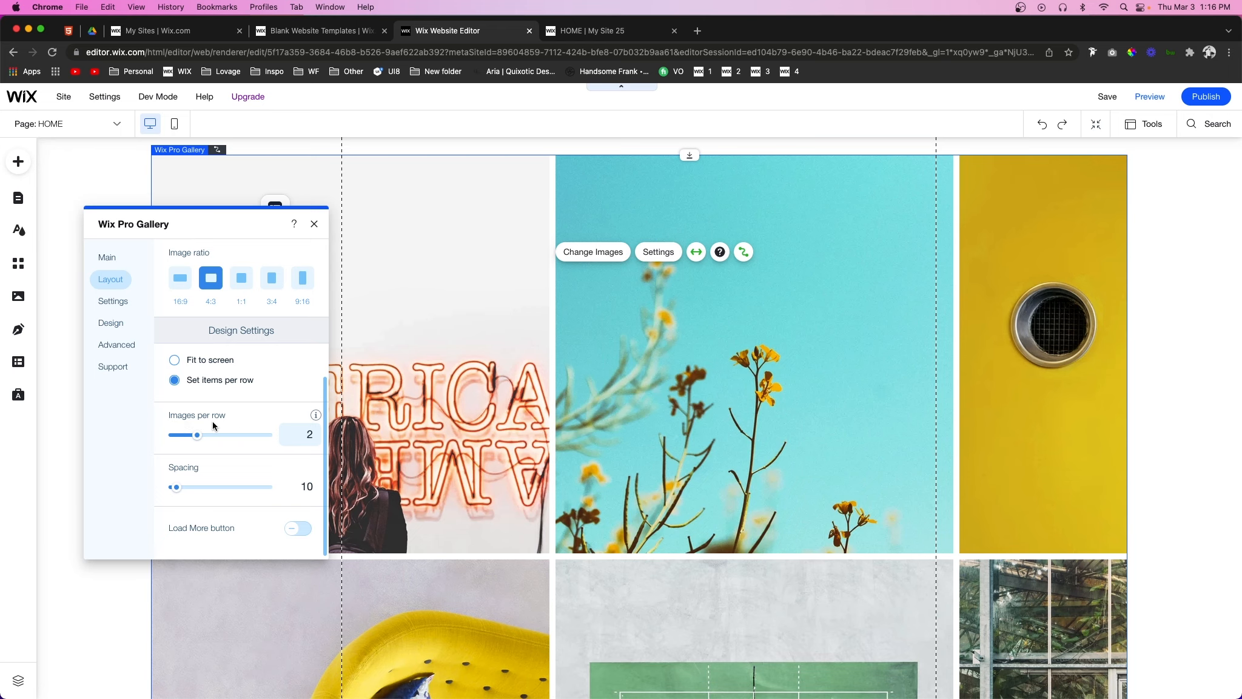
pyautogui.moveTo(176, 487); pyautogui.dragTo(192, 488)
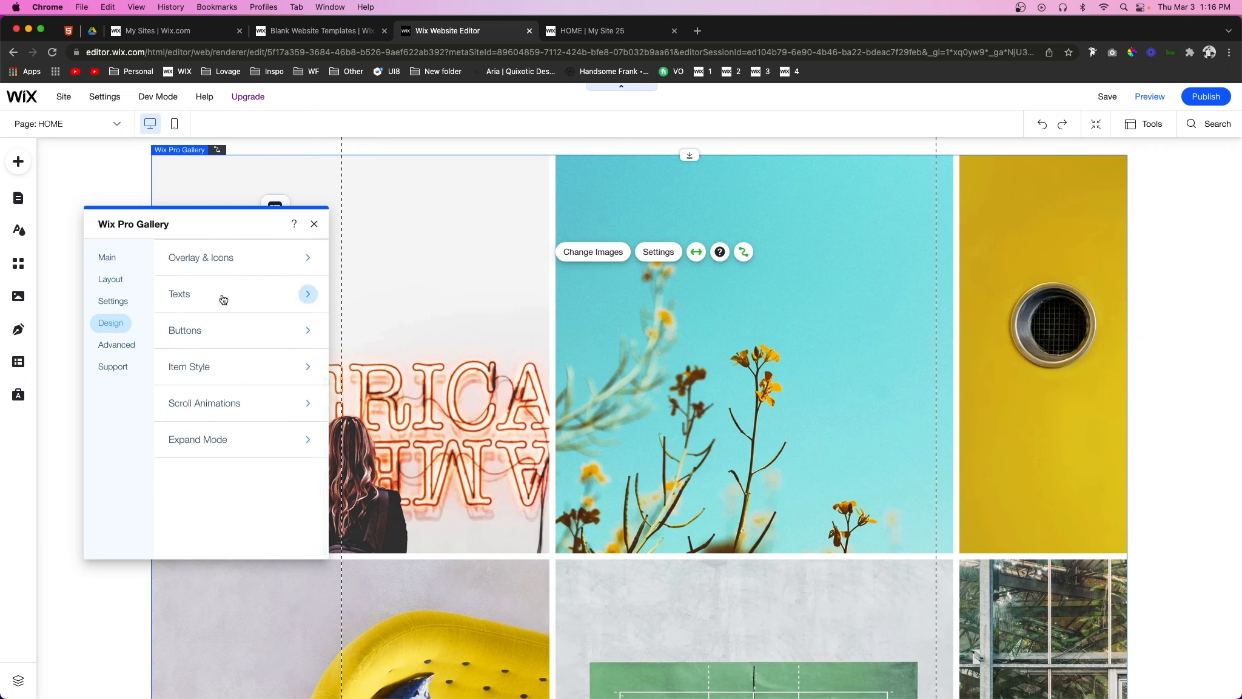
# Step: Set the gallery's action when clicking on an item to Nothing happens
pyautogui.click(113, 300)
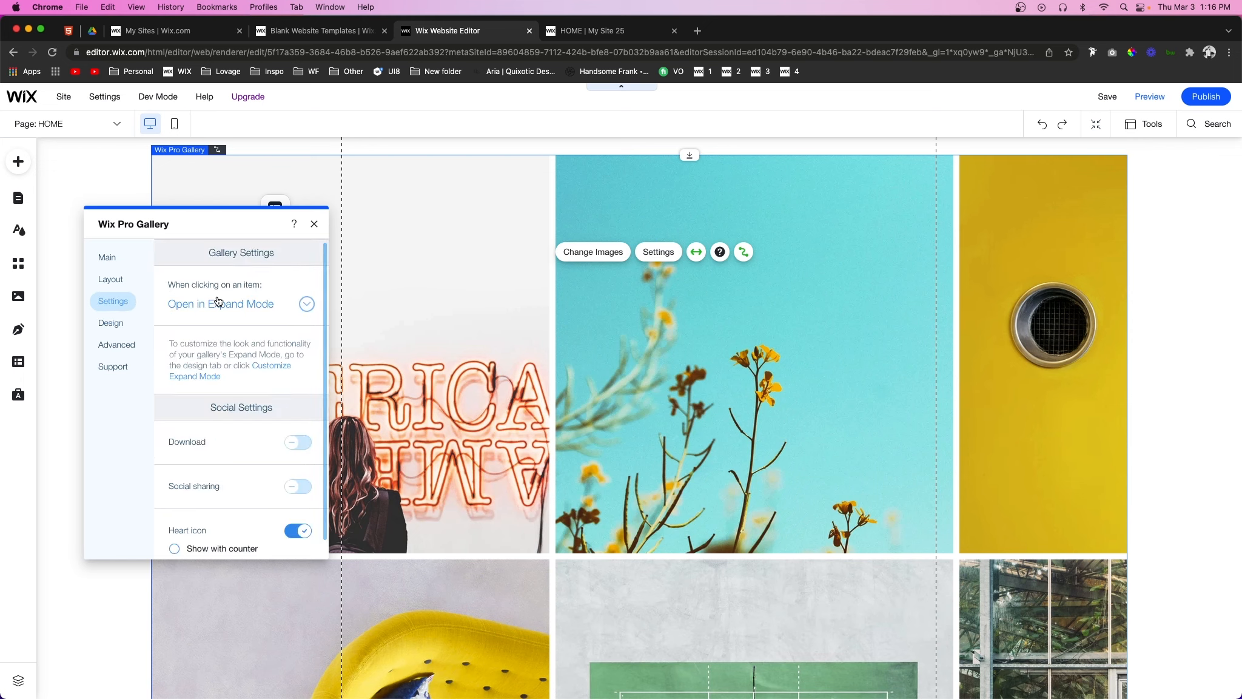
pyautogui.click(206, 306)
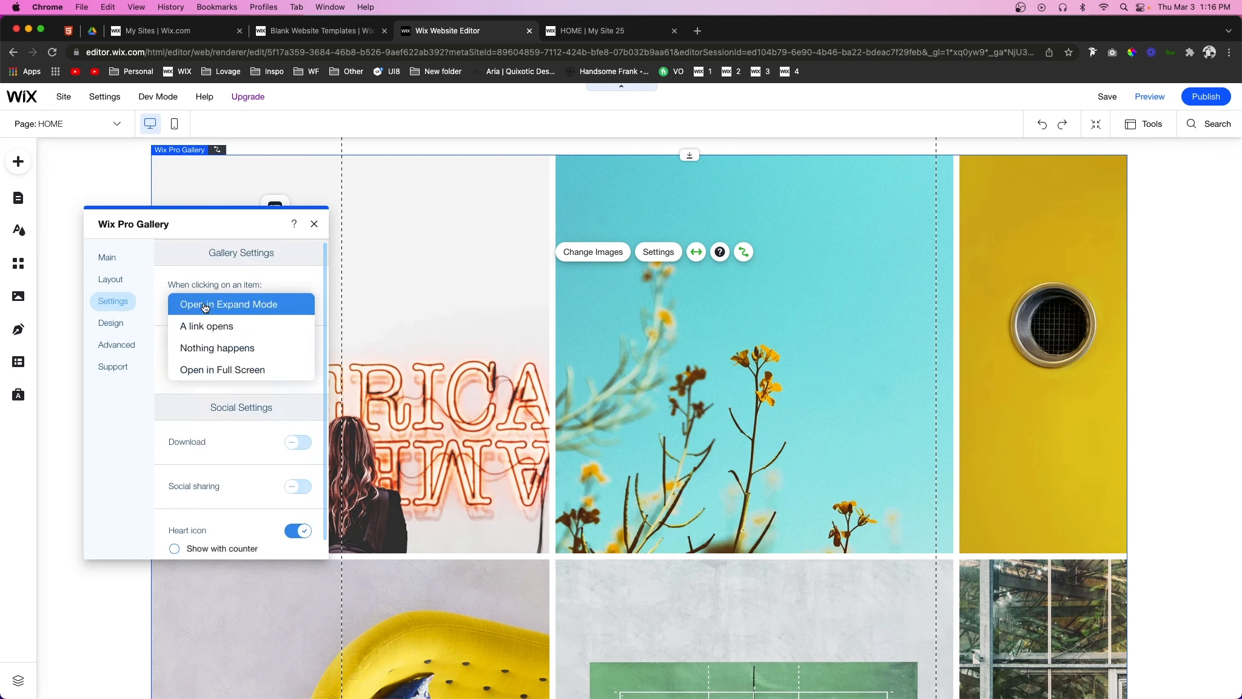
pyautogui.click(213, 348)
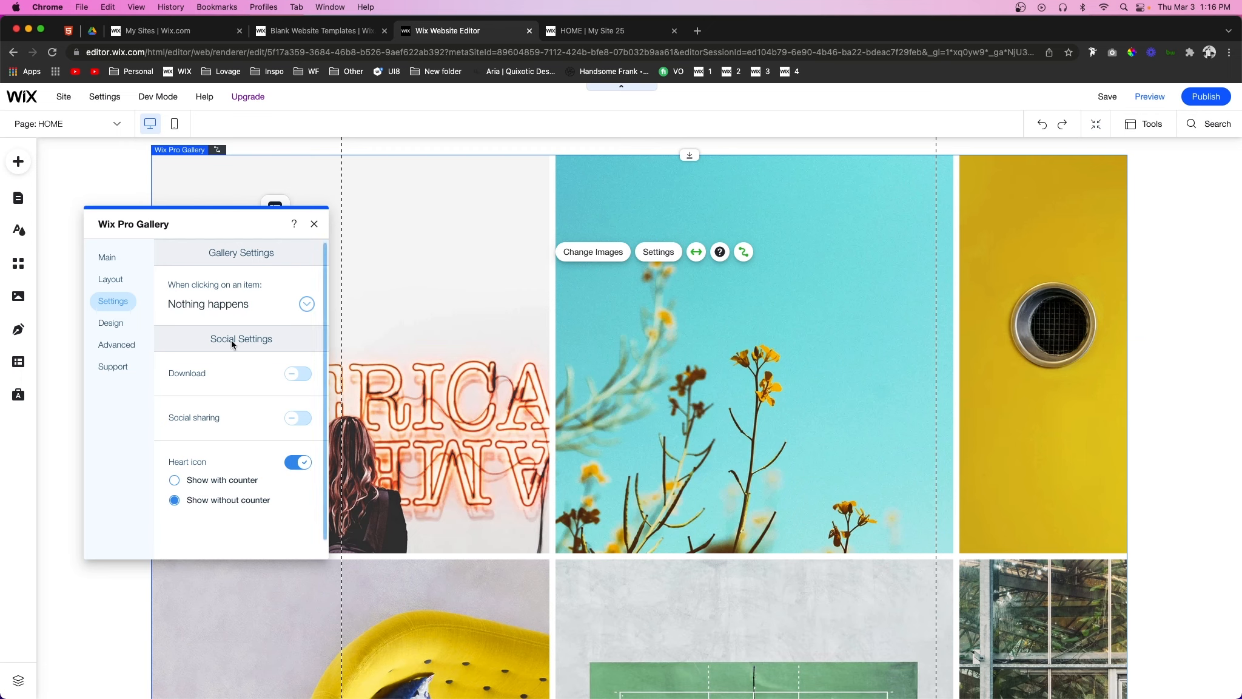
# Step: Display each gallery item's title and description, positioned underneath the image
pyautogui.click(111, 323)
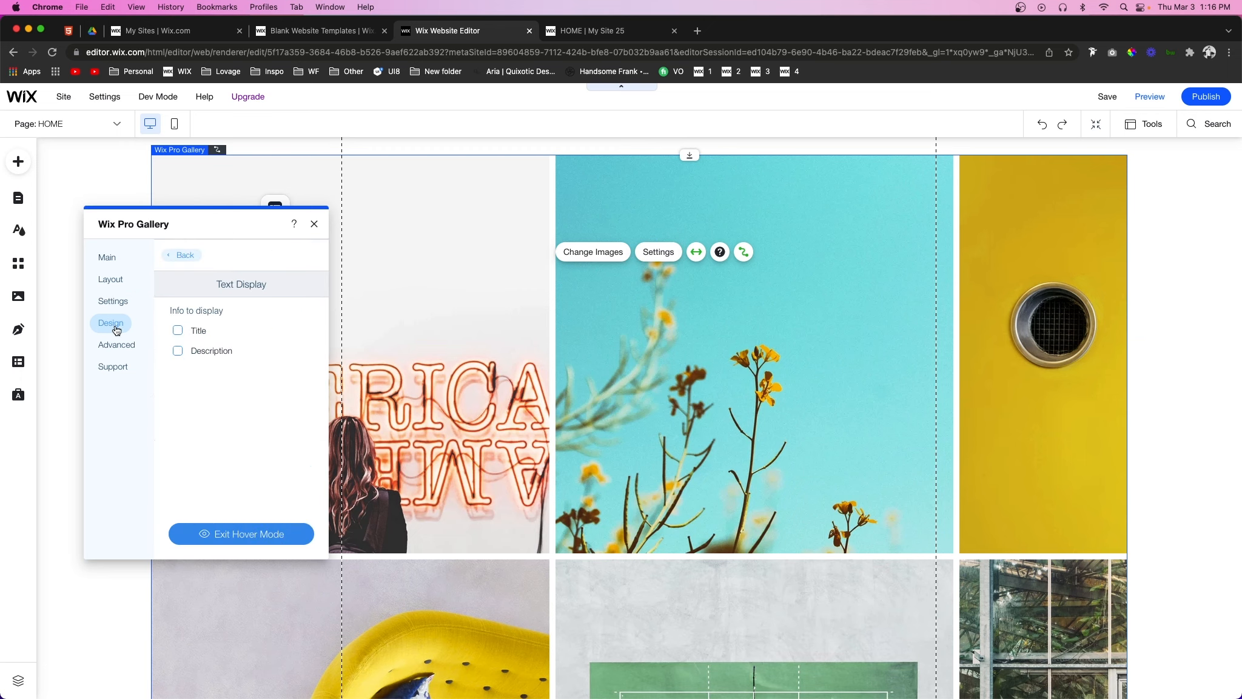
pyautogui.click(184, 261)
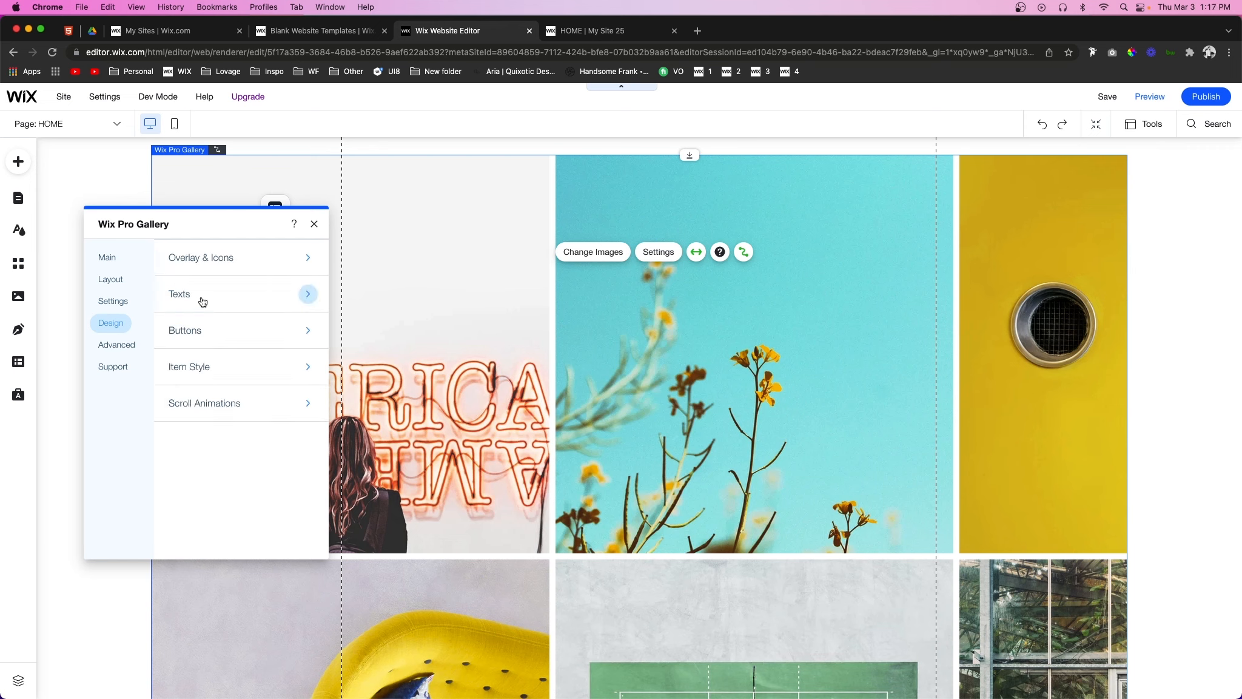
pyautogui.click(200, 298)
pyautogui.click(200, 335)
pyautogui.click(207, 351)
pyautogui.scroll(-4, 266, 388)
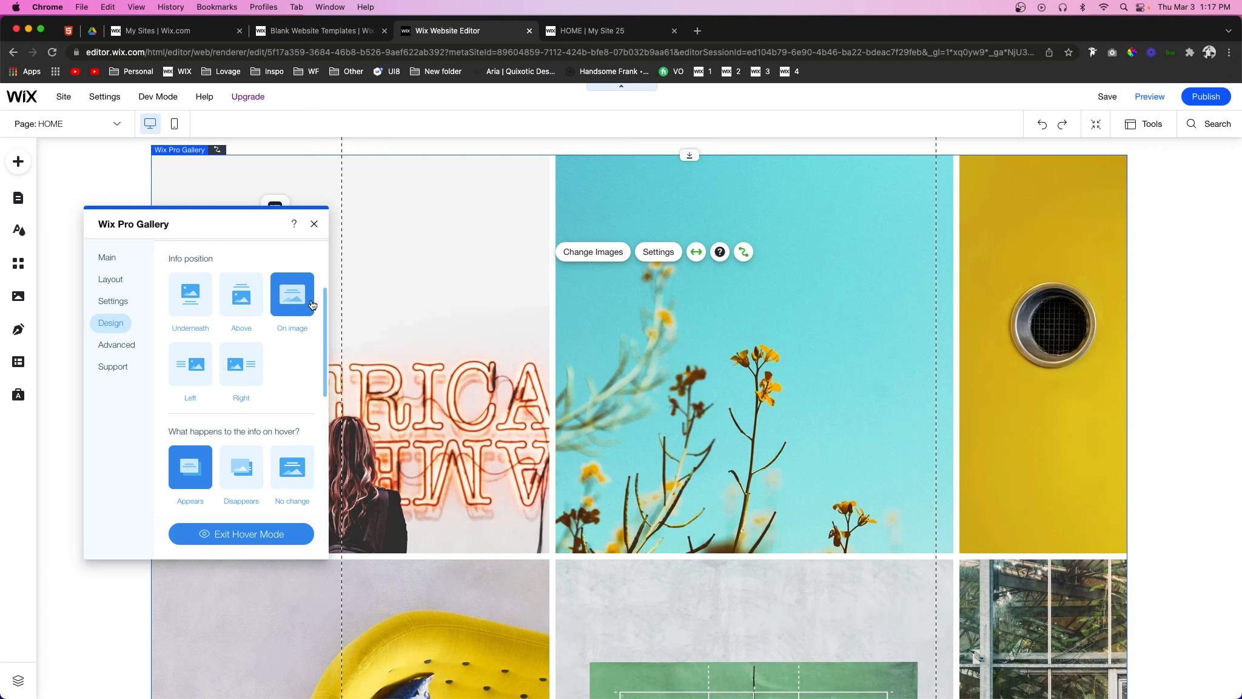
pyautogui.click(186, 302)
# Step: Center the gallery's title and description text horizontally
pyautogui.scroll(-3, 246, 308)
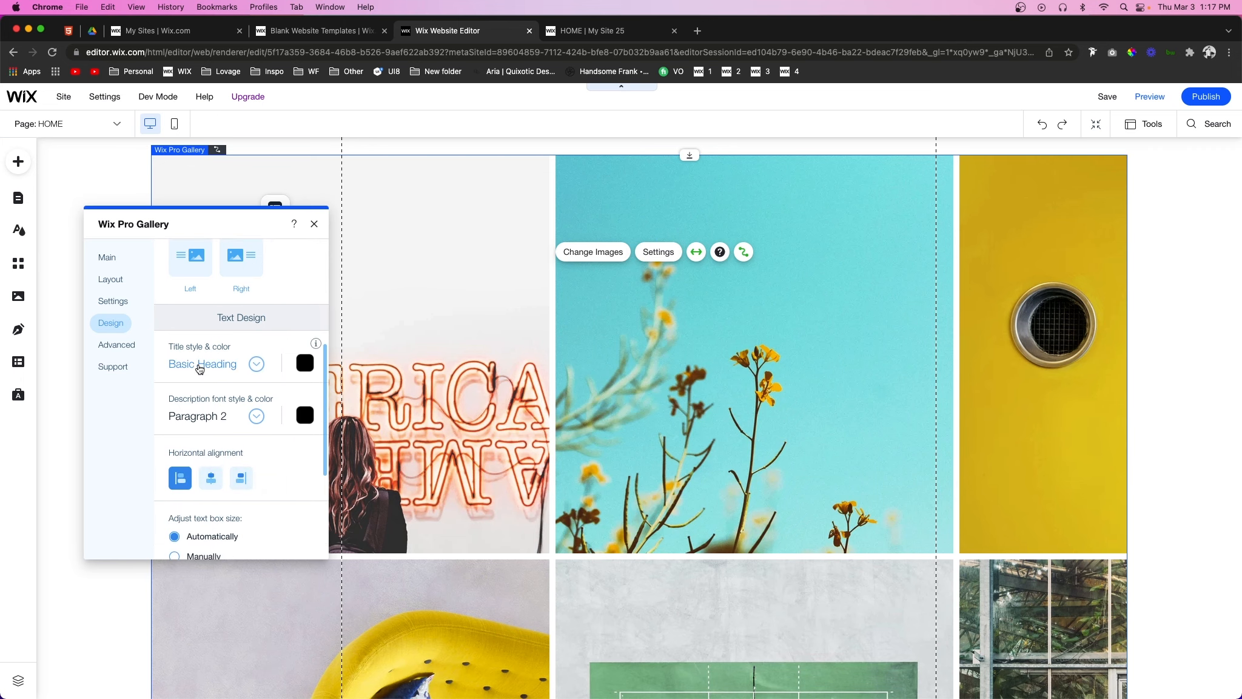
pyautogui.scroll(-4, 220, 409)
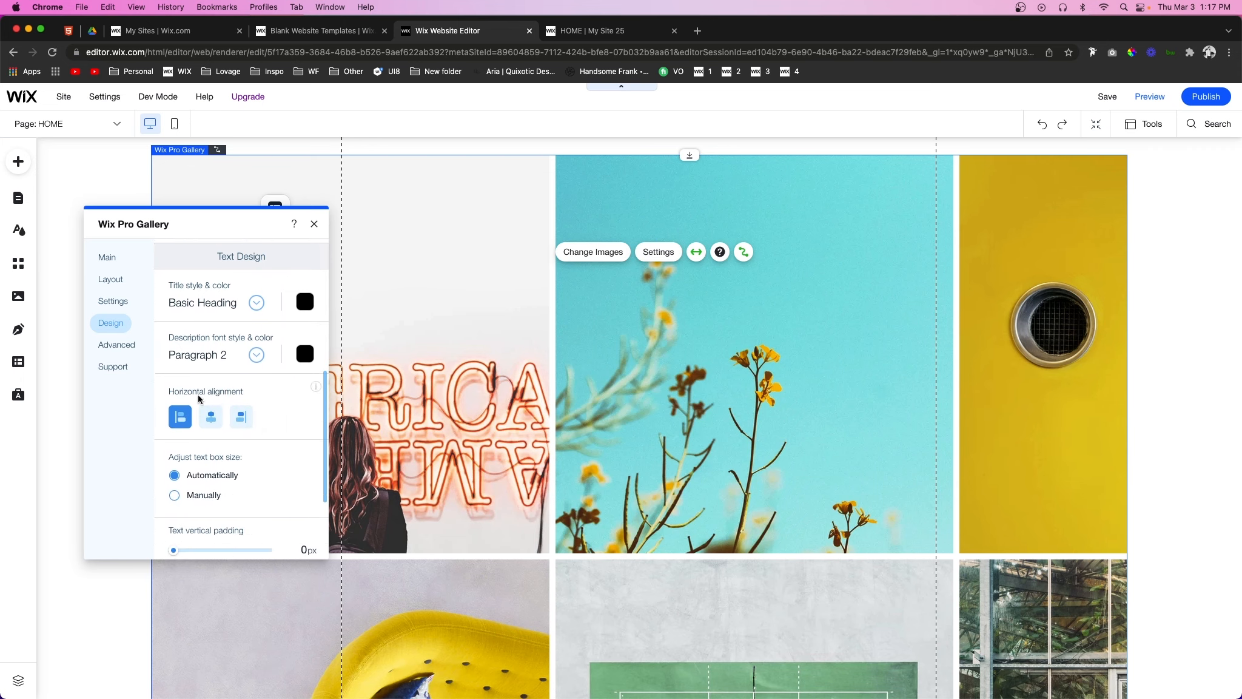
pyautogui.click(211, 344)
pyautogui.scroll(-1, 311, 394)
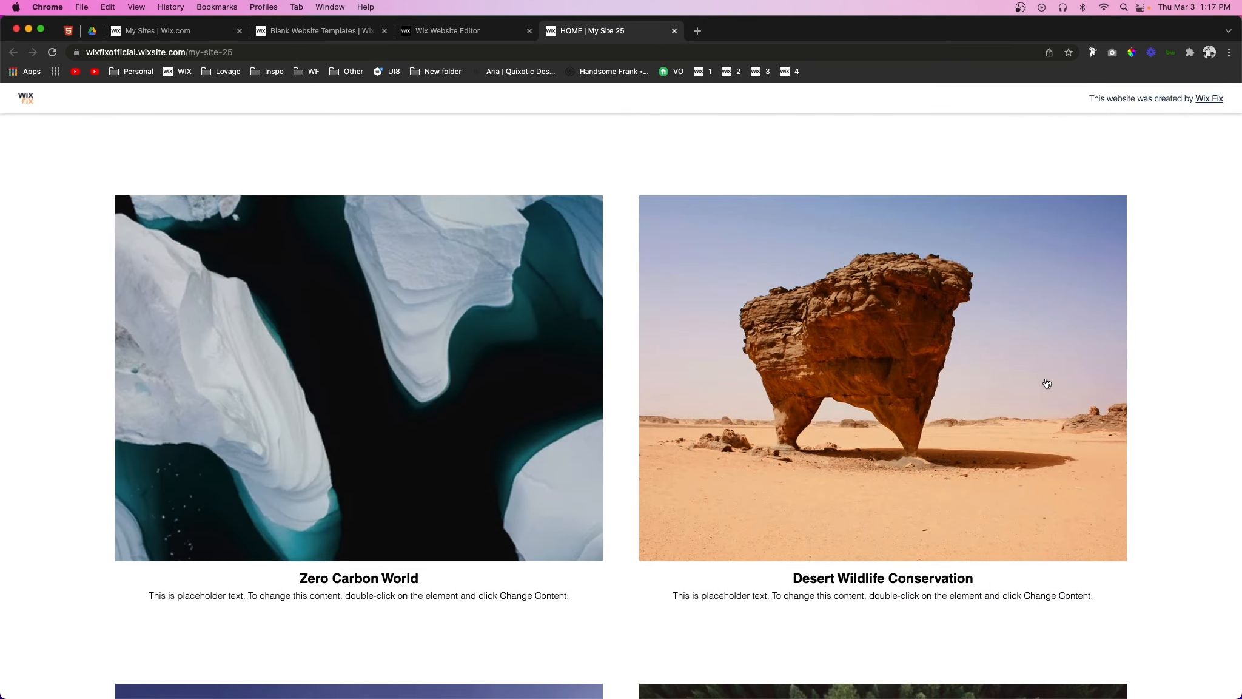
# Step: Review the restyled project gallery's images, titles and descriptions on the live home page
pyautogui.scroll(-7, 1046, 383)
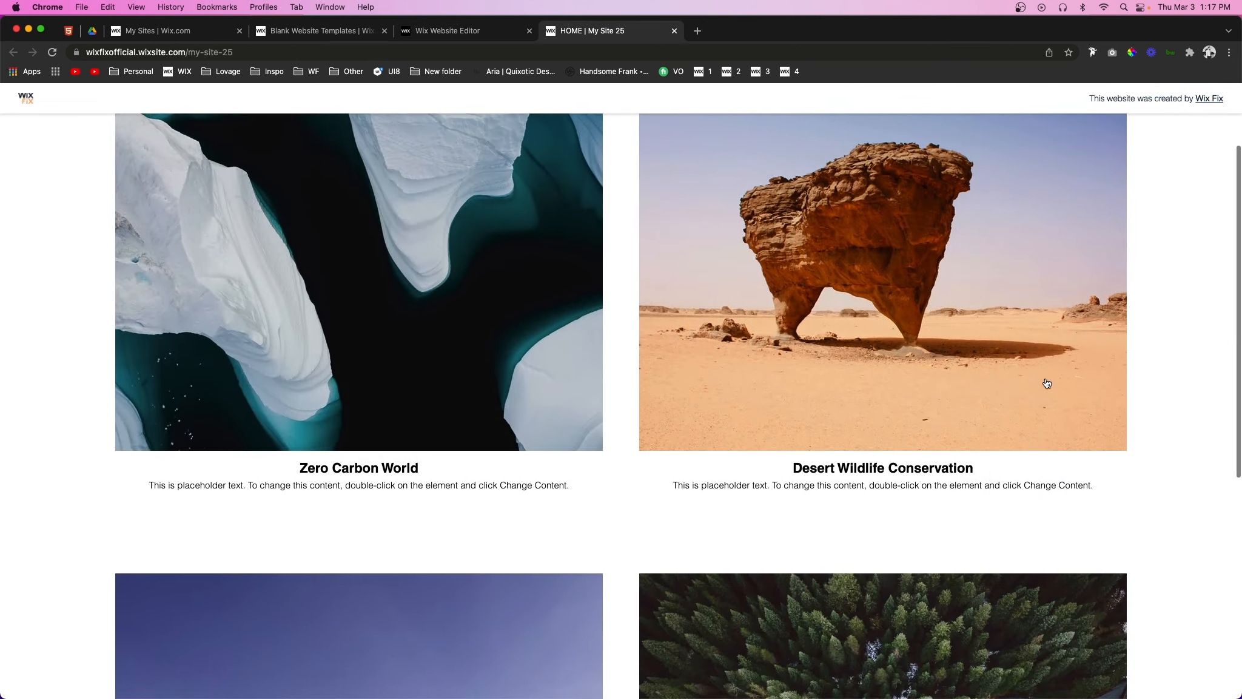
pyautogui.scroll(3, 1046, 384)
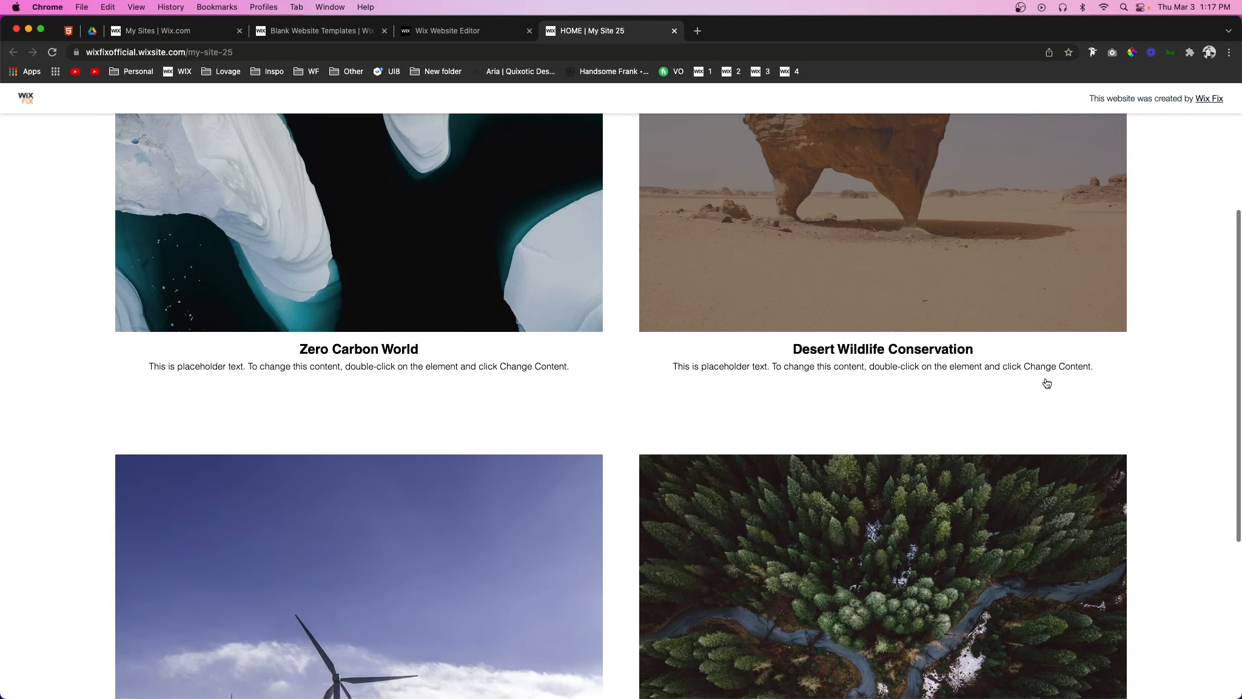
pyautogui.scroll(3, 825, 355)
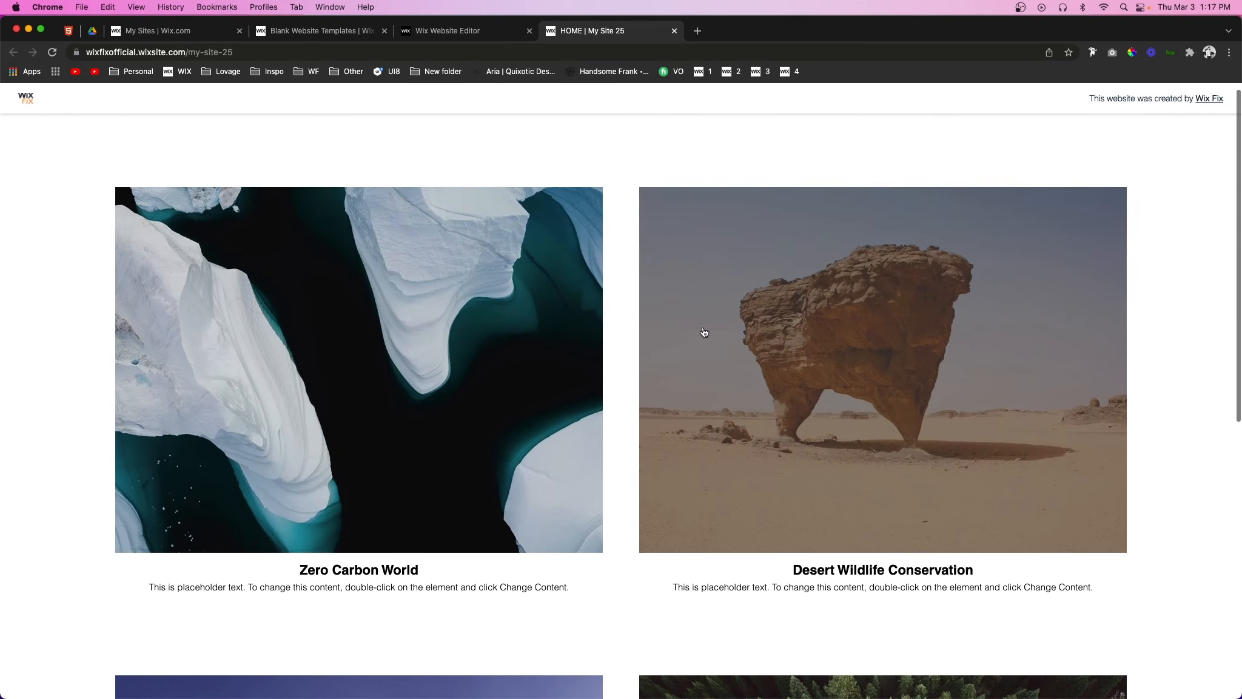
pyautogui.scroll(-7, 842, 393)
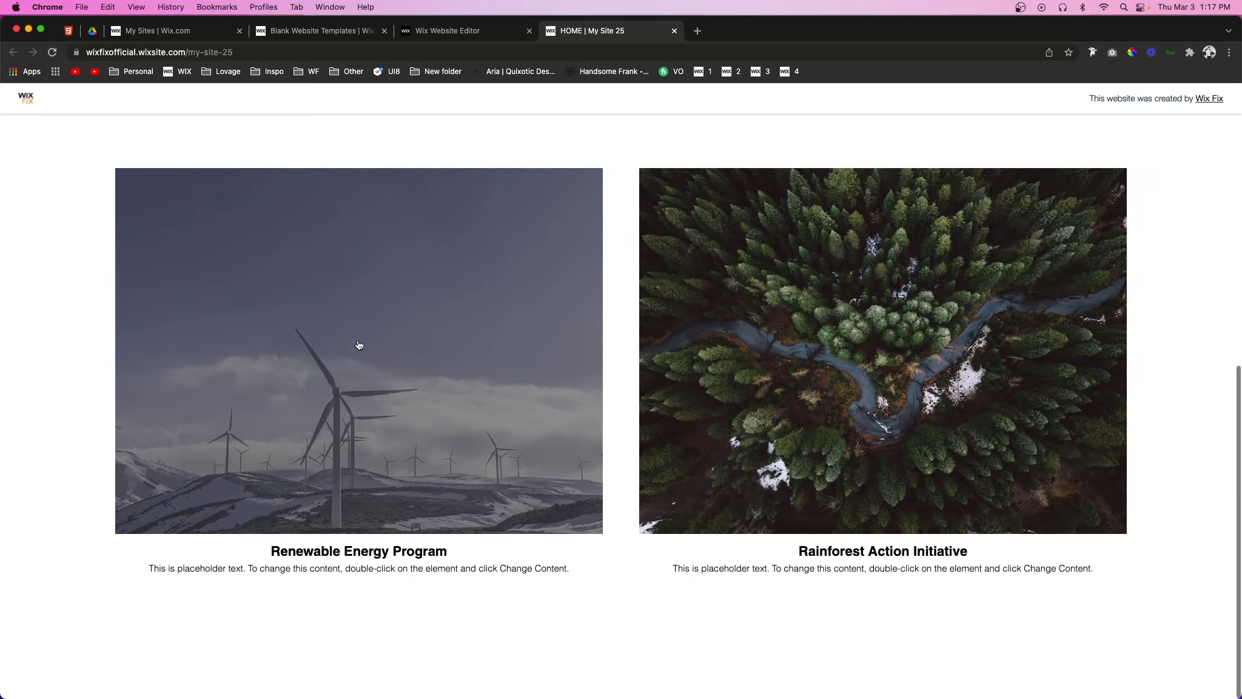
pyautogui.scroll(6, 801, 402)
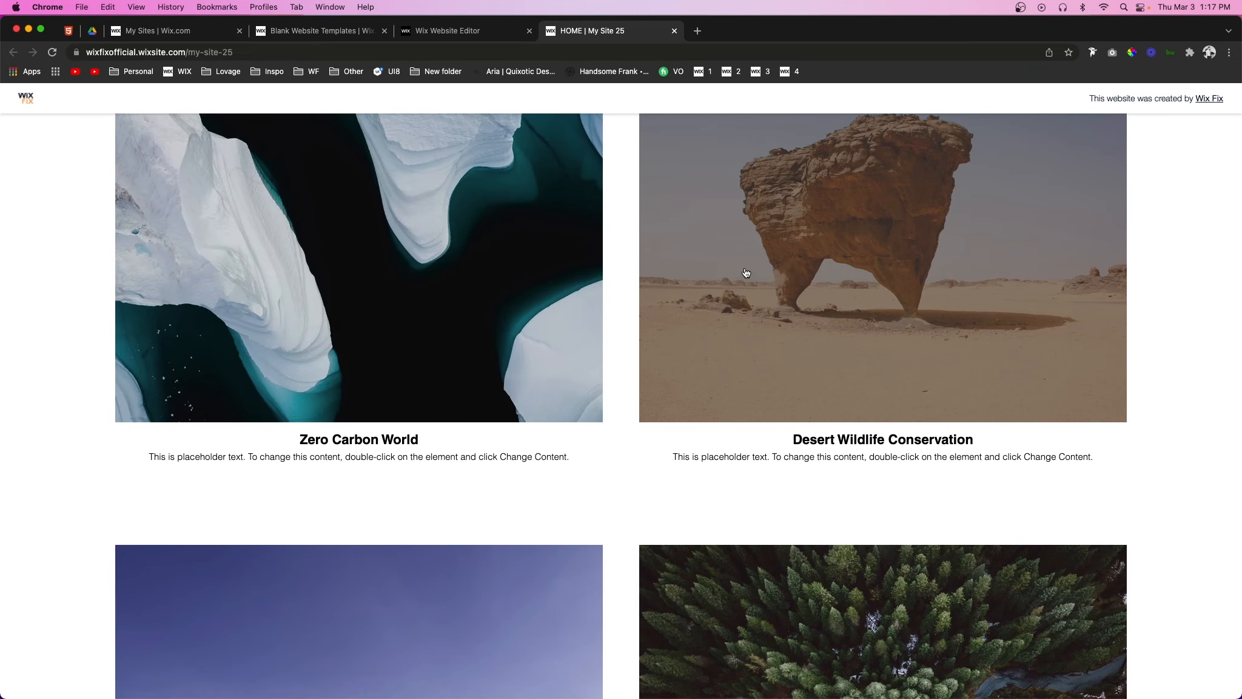
# Step: Open the Desert Wildlife Conservation project from the live gallery and look through its dynamic page
pyautogui.click(746, 273)
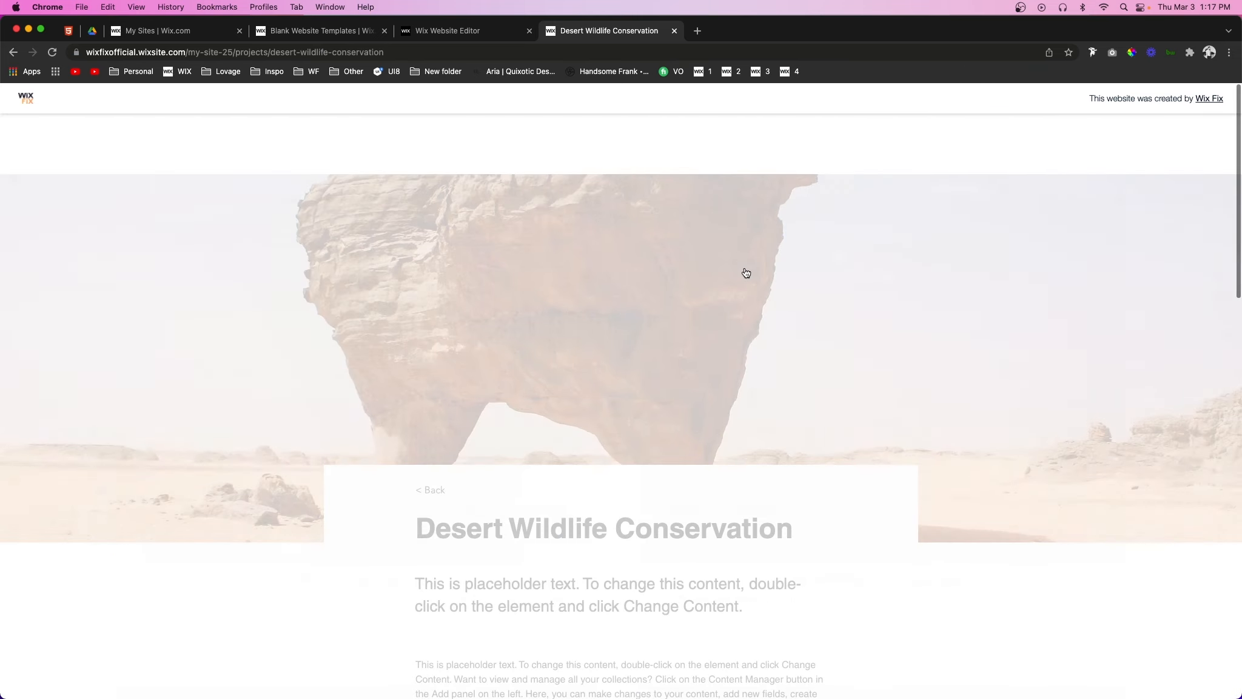
pyautogui.scroll(-10, 744, 270)
pyautogui.scroll(9, 727, 267)
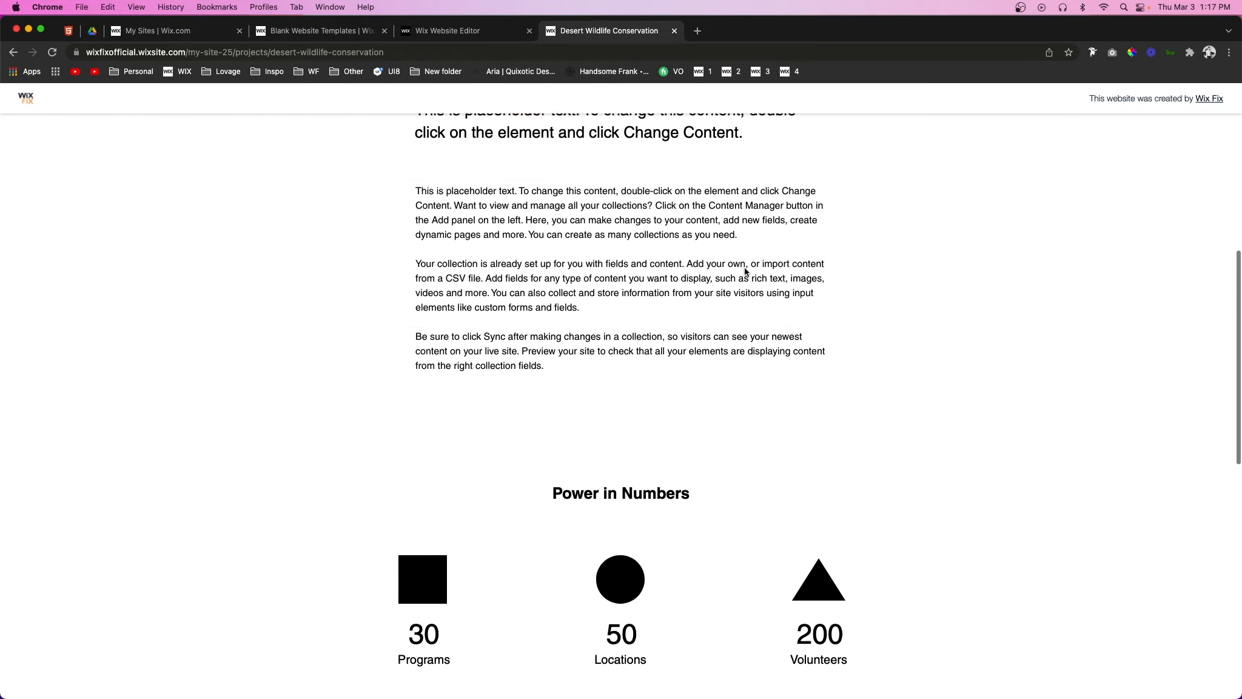